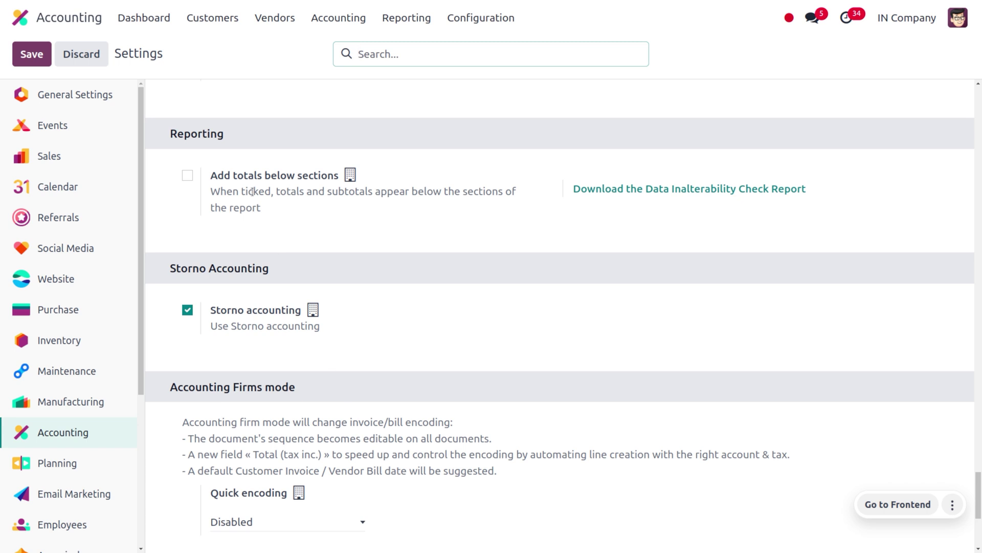
- Start a new customer invoice and assign an existing contact from the full partner list as the customer
click(221, 27)
click(228, 46)
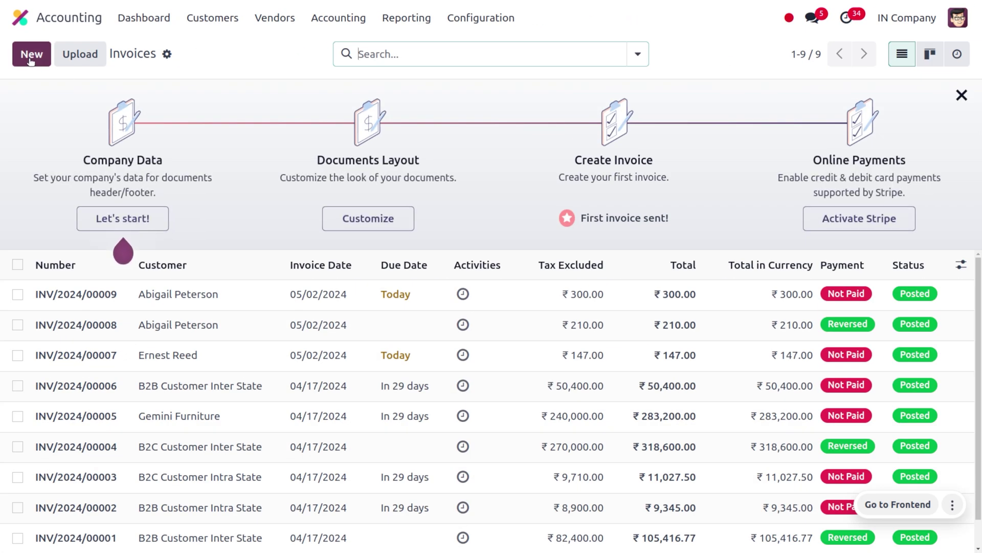
click(31, 56)
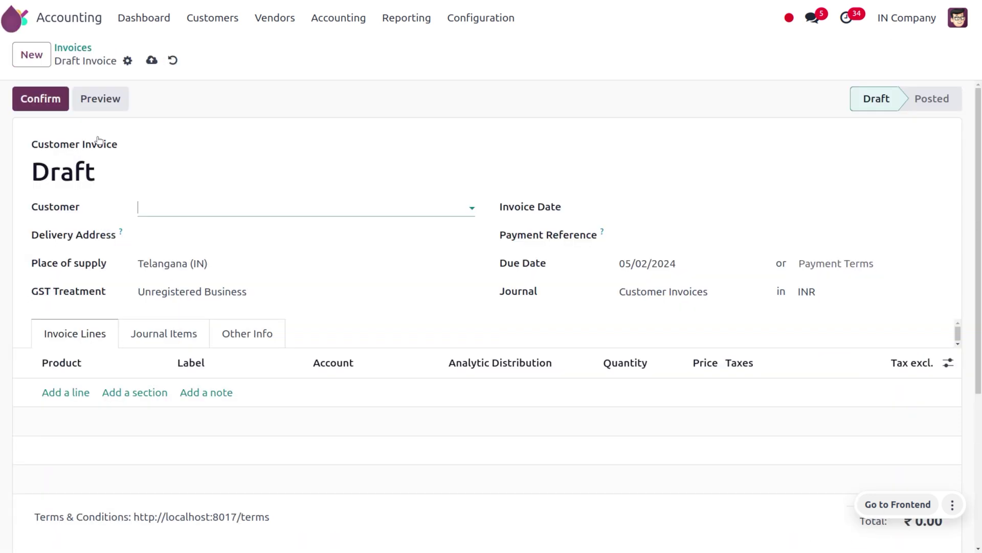
click(164, 210)
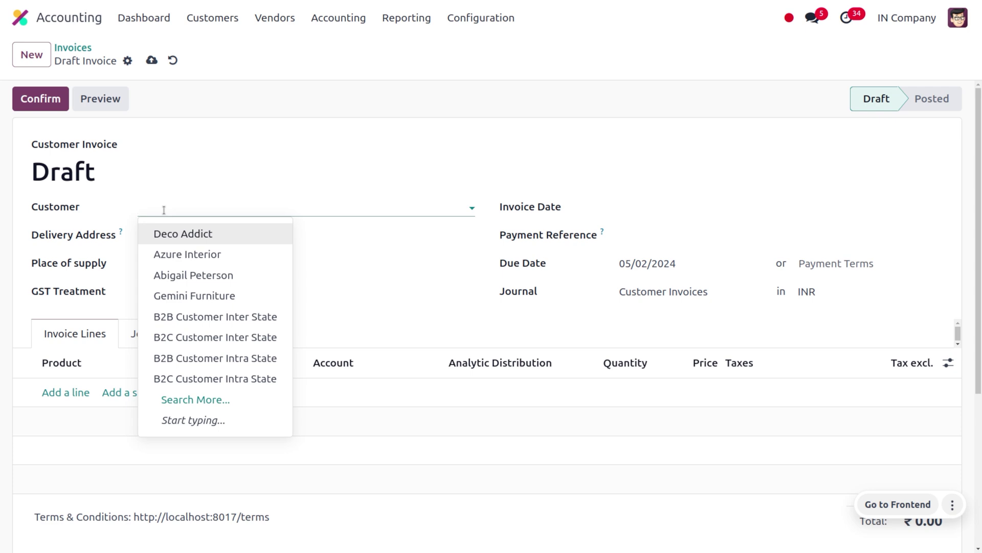
click(183, 401)
scroll(272, 412, down, 10)
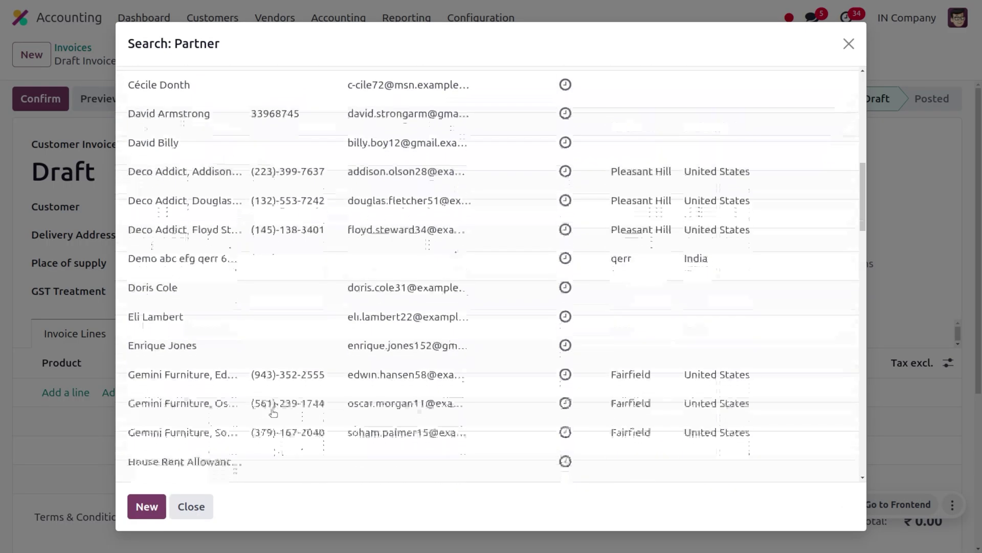
scroll(272, 412, down, 3)
scroll(272, 412, down, 2)
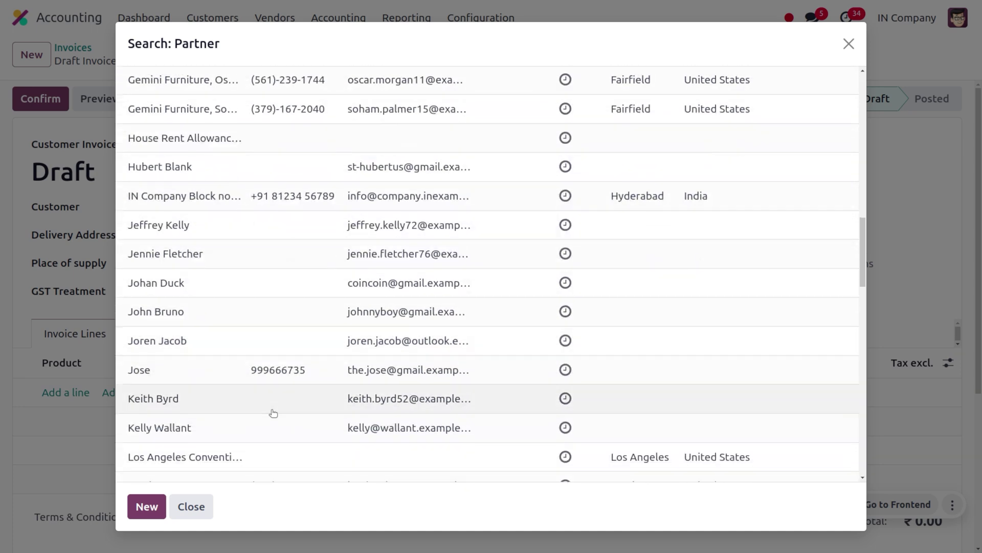
click(185, 382)
- Add the [E-COM08] Storage Box product as an invoice line, save the draft and confirm the invoice
click(59, 393)
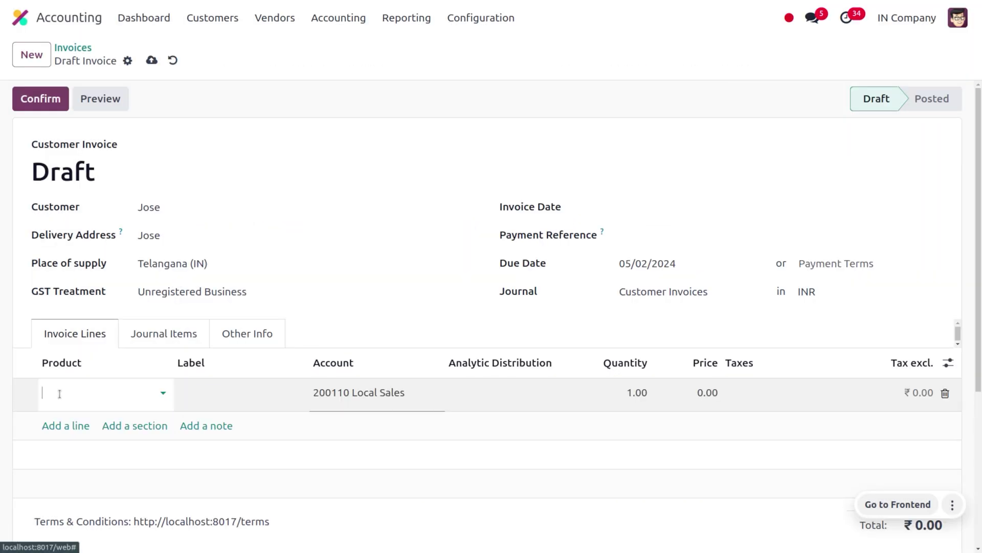
click(59, 394)
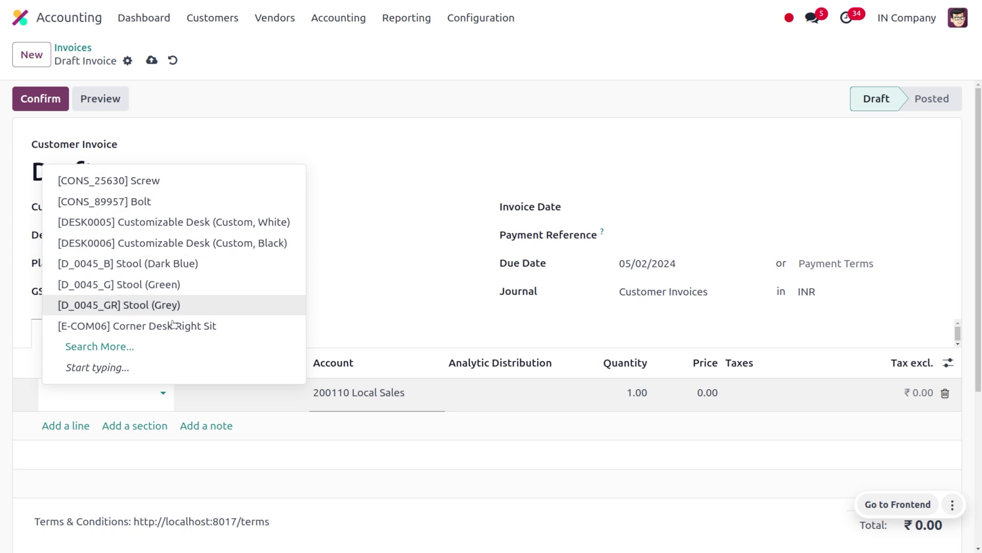
click(175, 346)
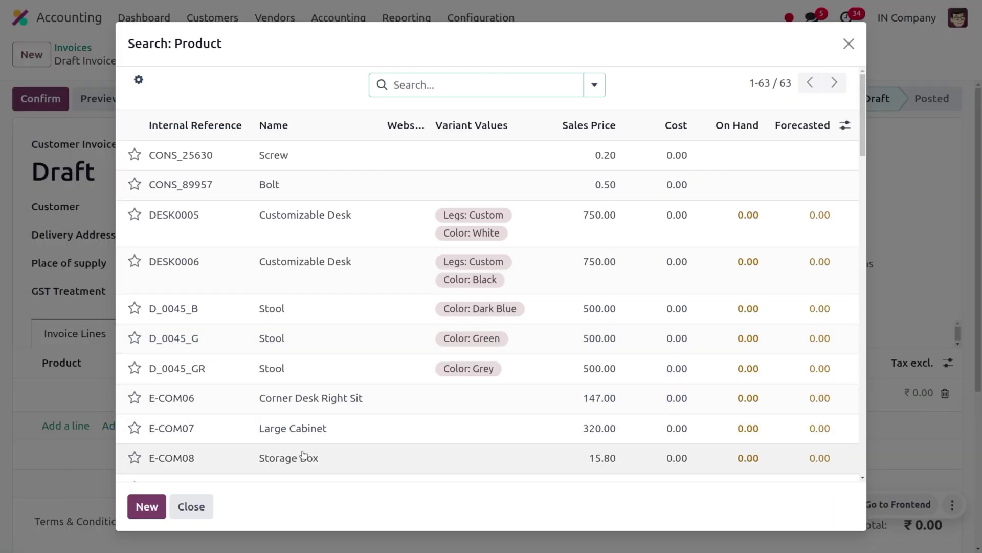
click(303, 455)
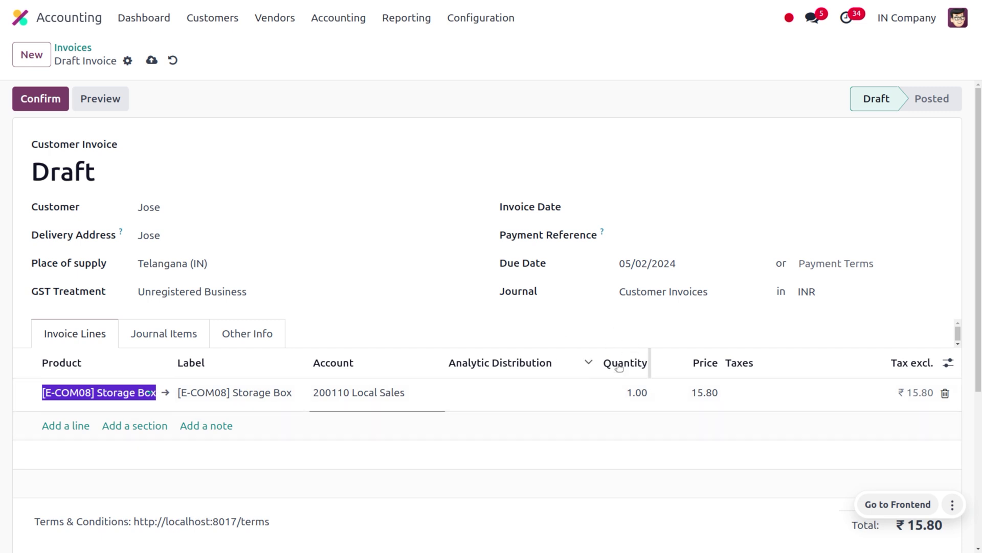
click(152, 60)
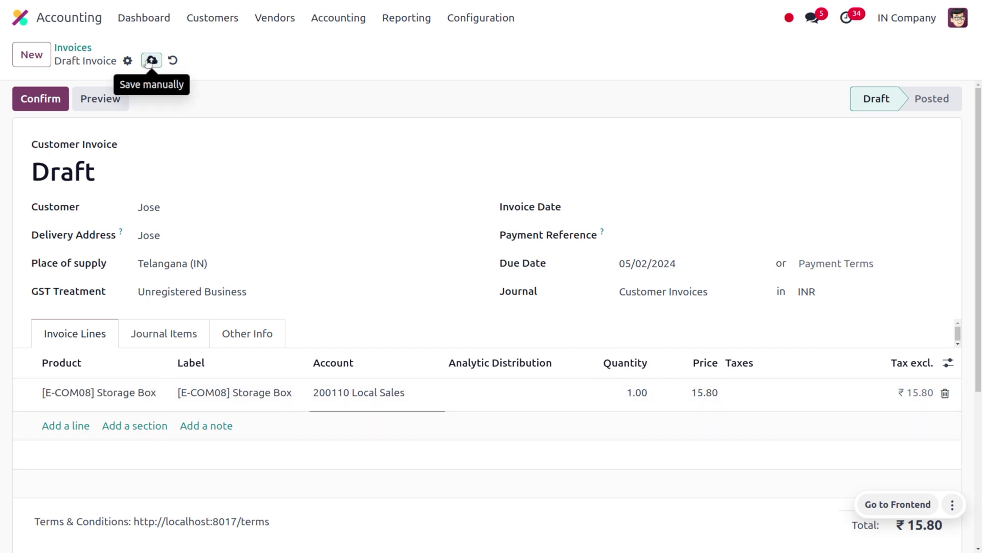
click(34, 107)
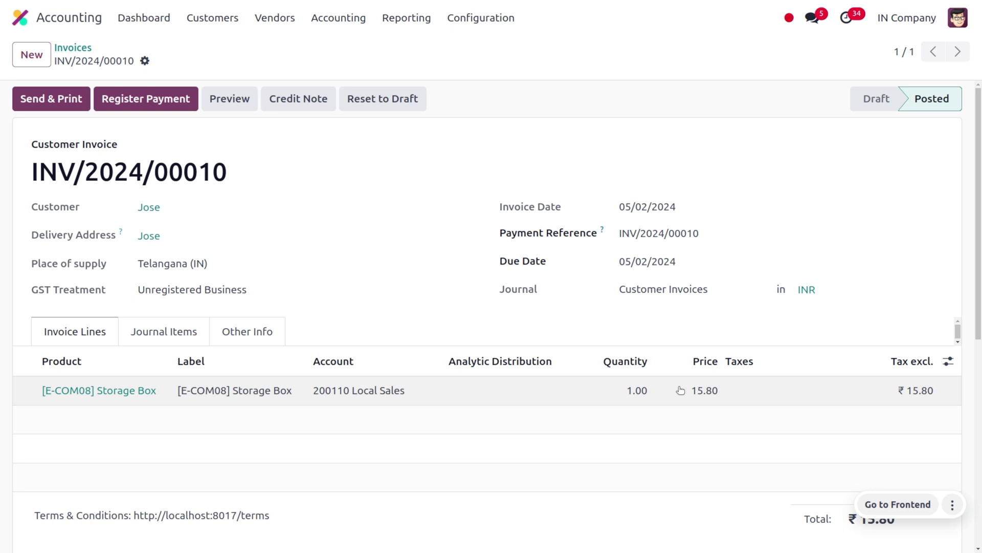
- Reverse the posted Storage Box invoice with a credit note, giving "incorrect unit price" as the reason
click(313, 101)
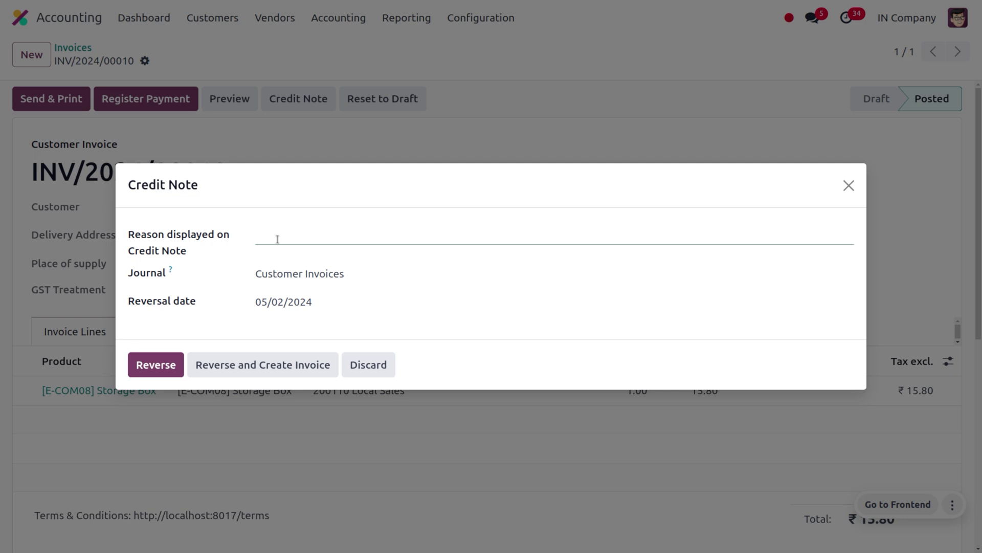
text(incorrect unit price)
click(158, 364)
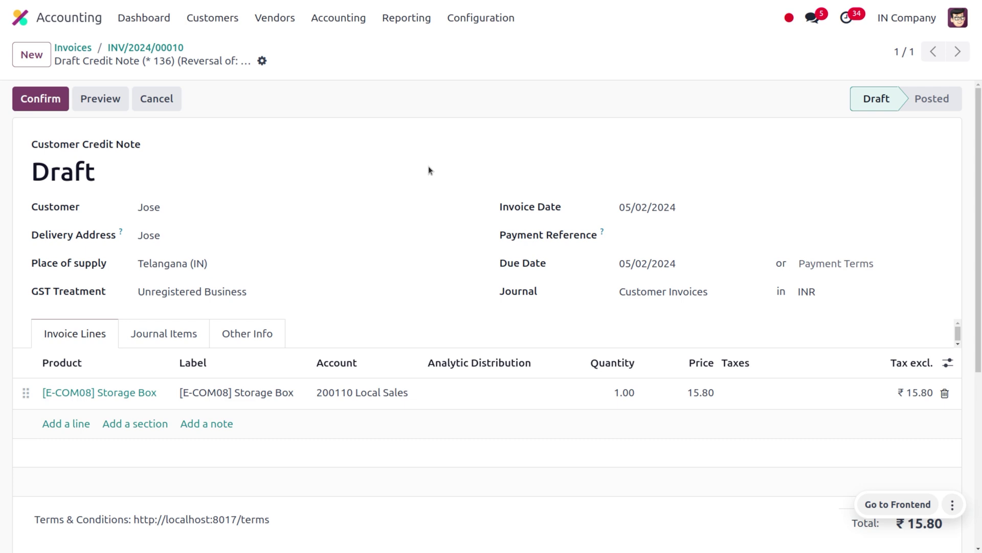
- Find the draft Storage Box credit note among all journal entries, including unposted ones, and confirm it
click(338, 18)
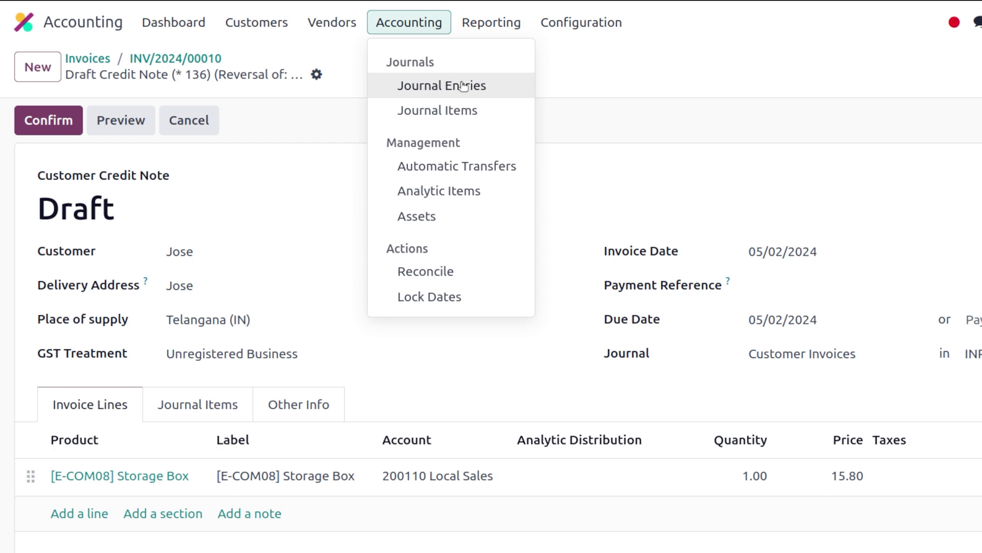
click(463, 85)
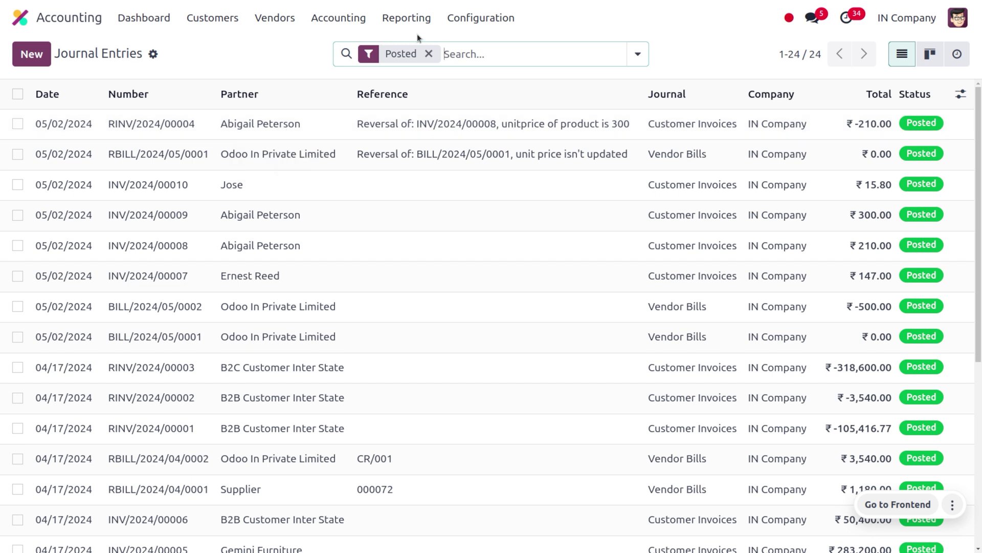
click(429, 54)
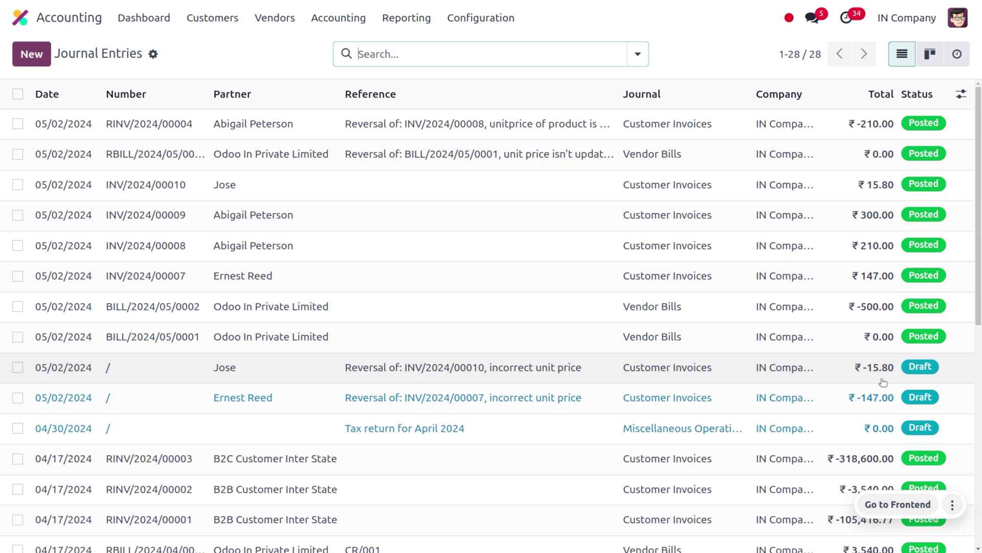
click(743, 380)
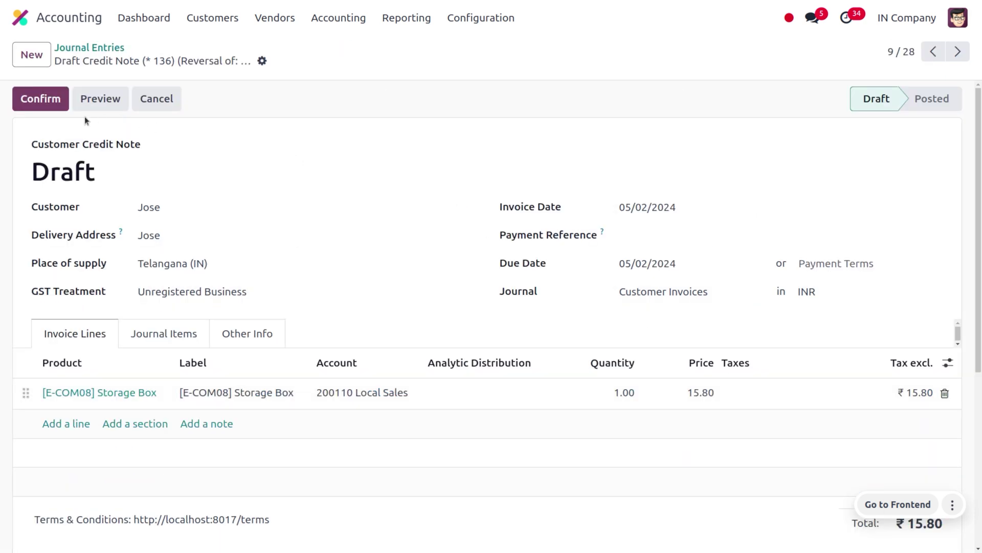
click(38, 104)
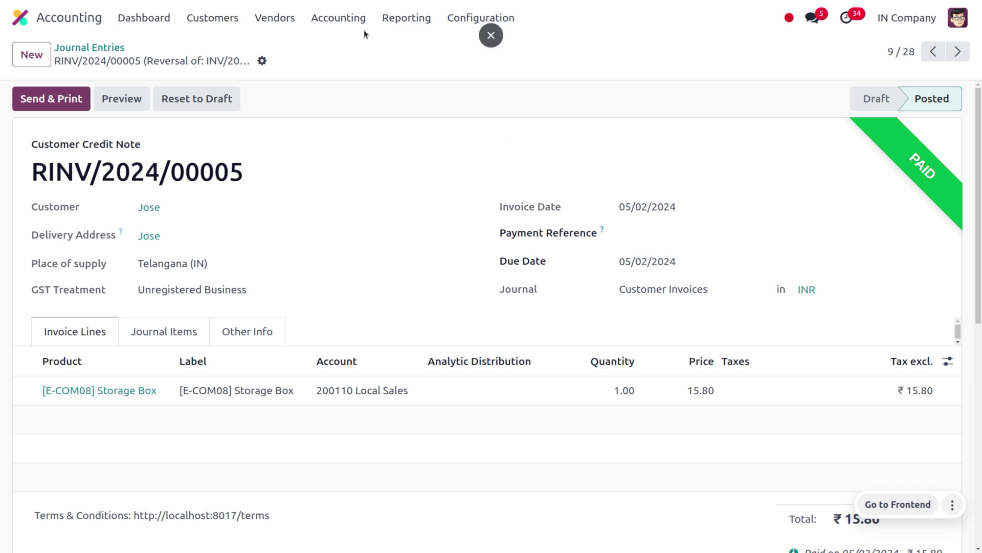
- Review the 200110 Local Sales entries in the General Ledger report, limited to the Customer Invoices journal
click(399, 23)
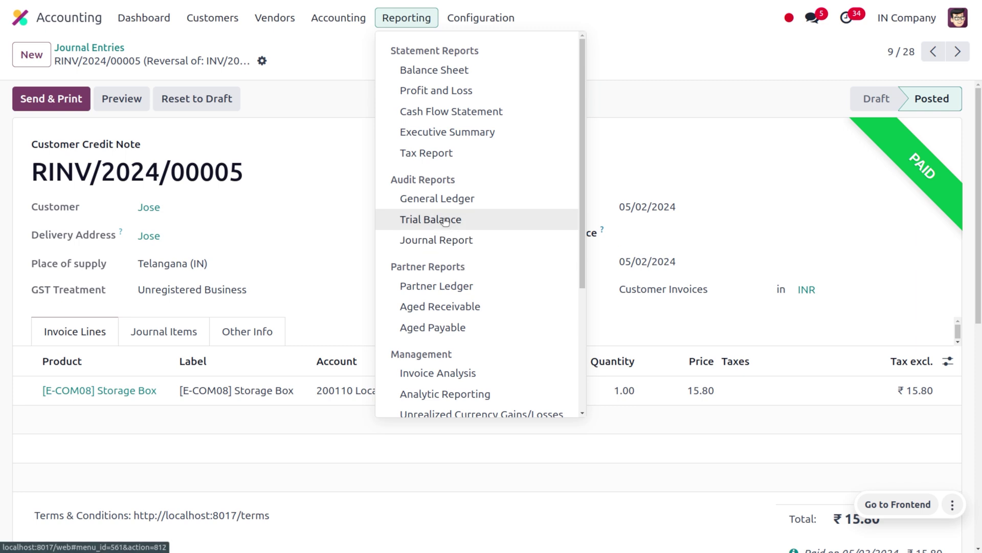
click(440, 203)
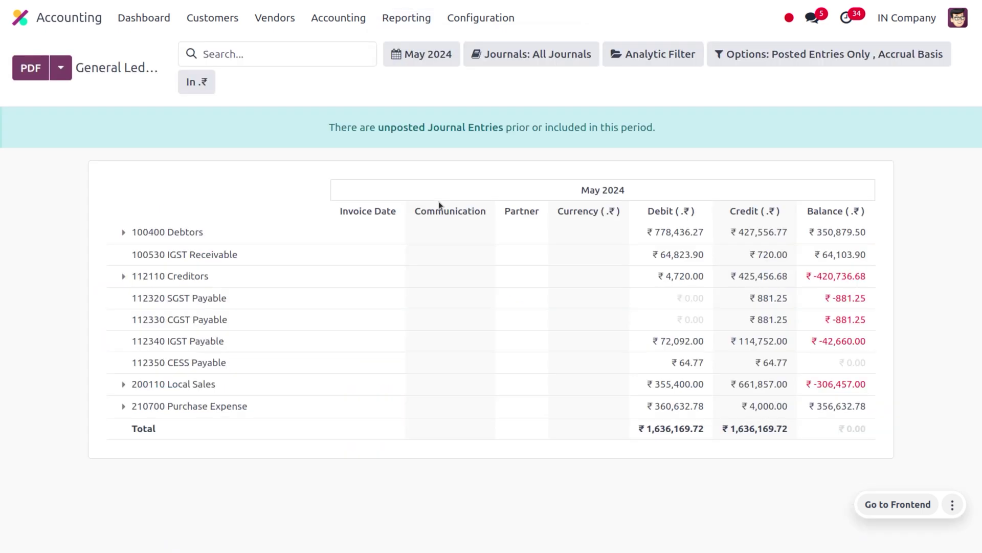
click(541, 56)
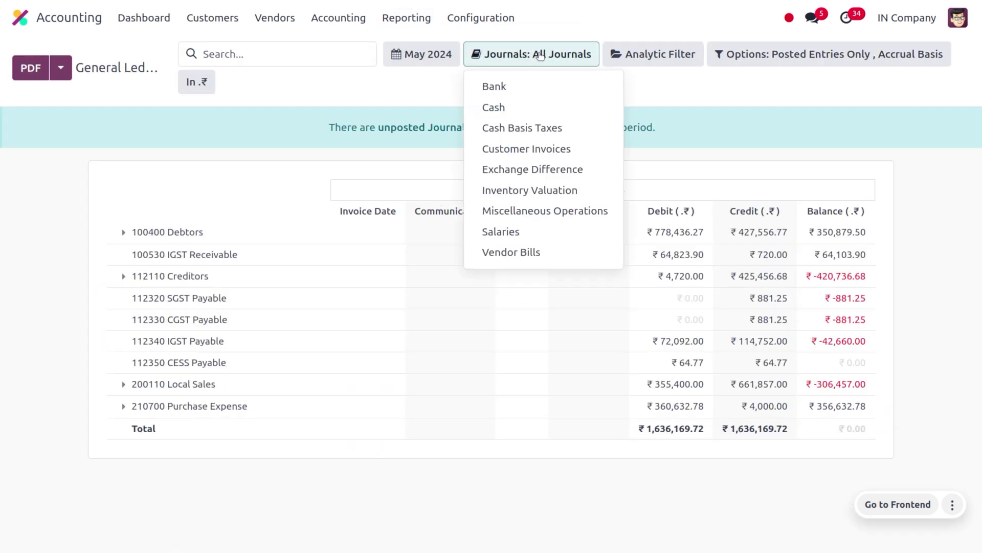
click(513, 151)
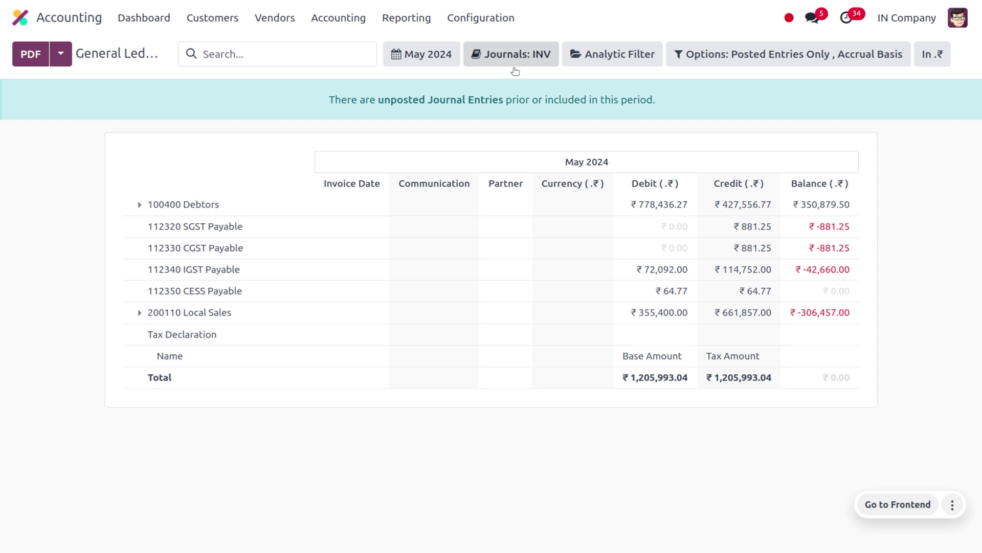
click(140, 312)
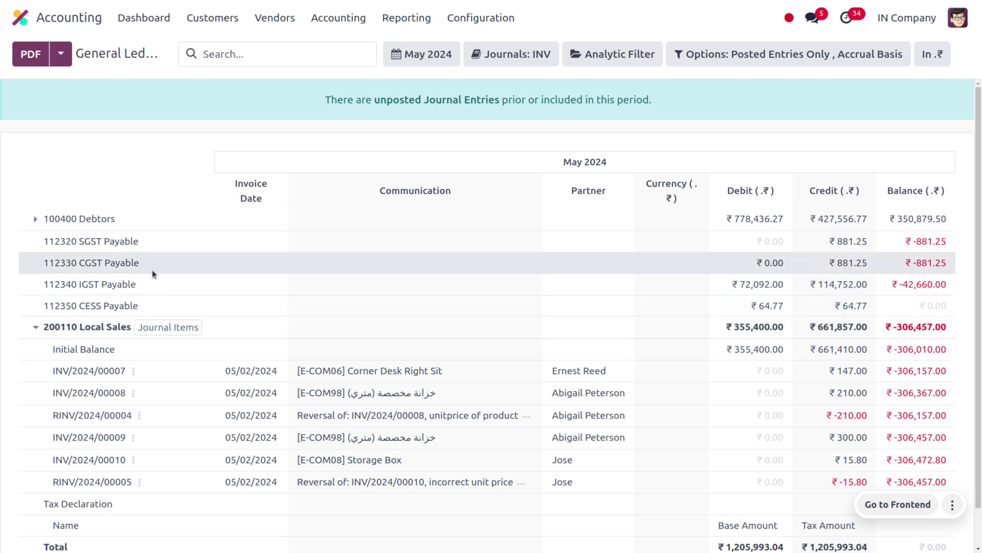
scroll(443, 429, down, 2)
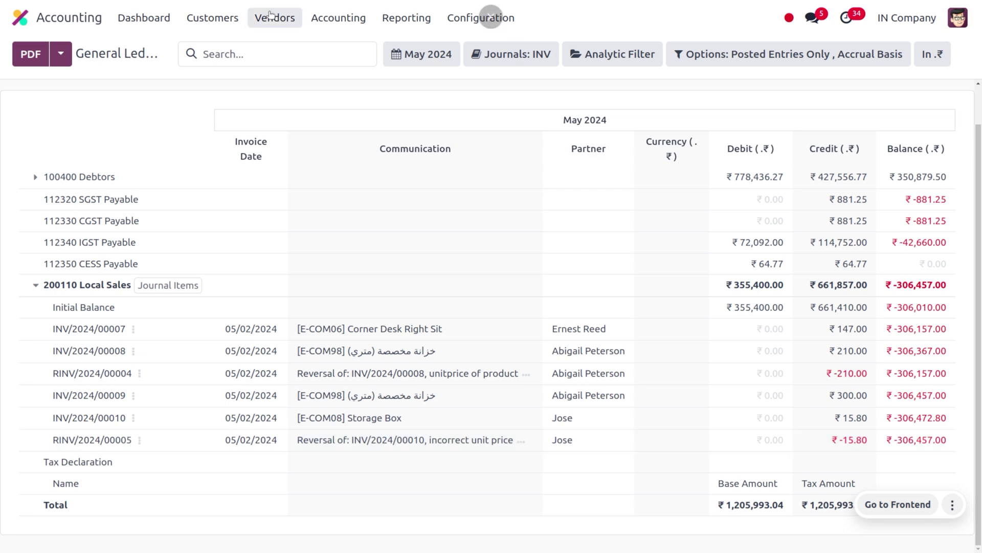
- Create a new customer invoice with one [E-COM10] Pedal Bin and confirm it
click(210, 23)
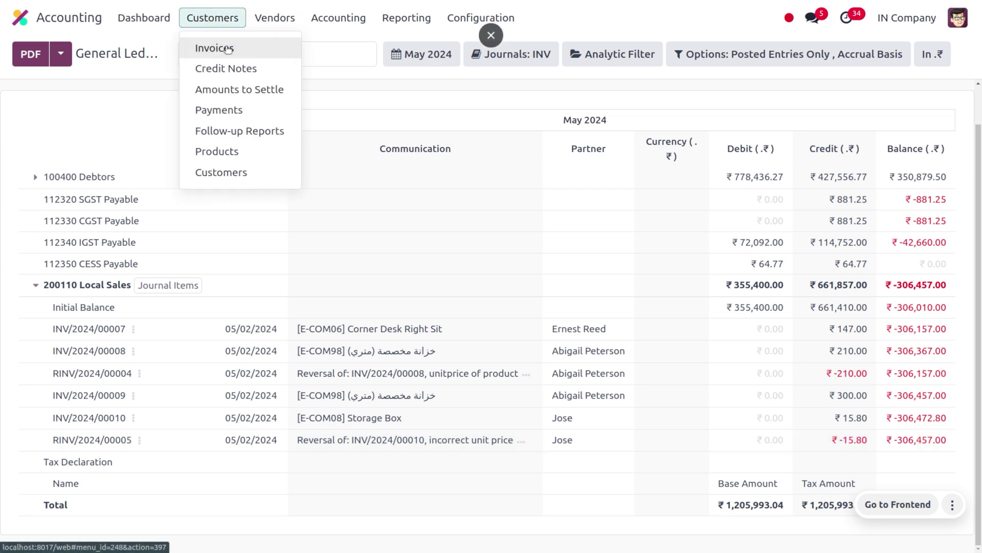
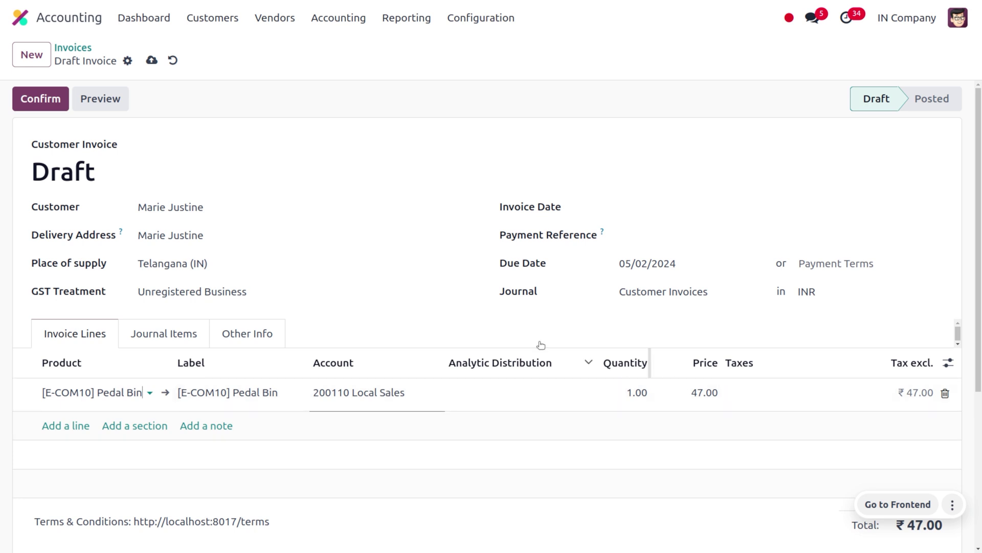
click(54, 99)
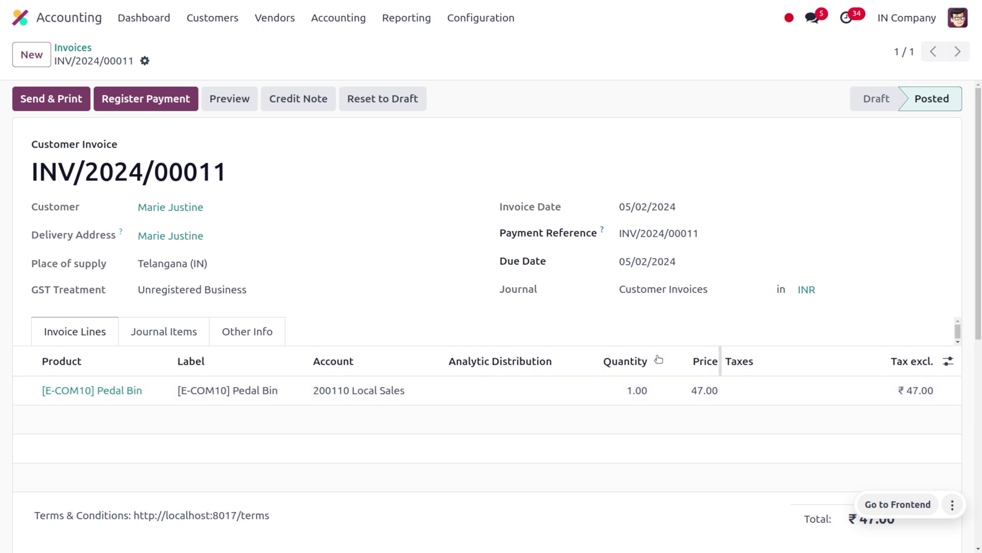
- Credit the posted Pedal Bin invoice with the reason "update unit price", reversing it and creating a replacement invoice
click(297, 109)
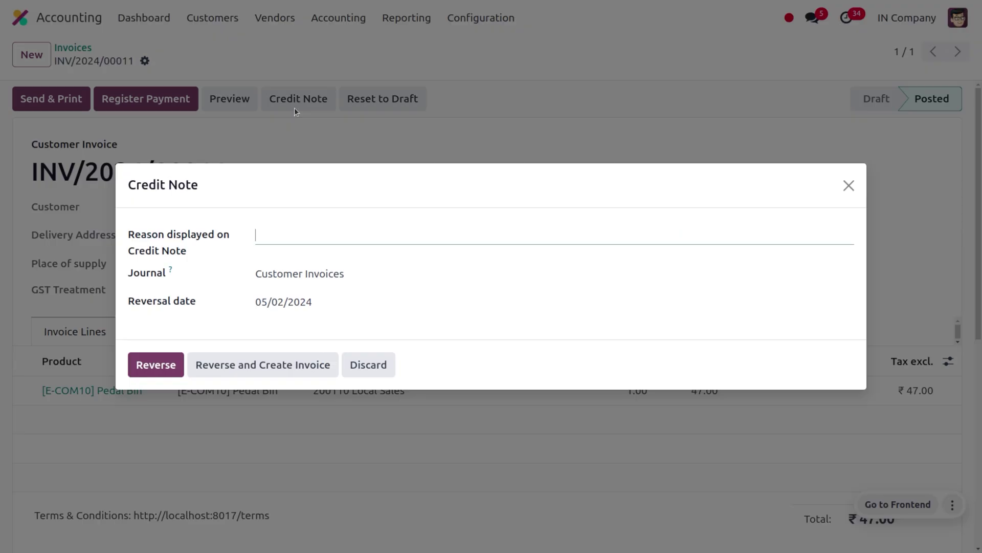
click(300, 240)
text(updated)
key(BackSpace)
text(unit price)
click(245, 365)
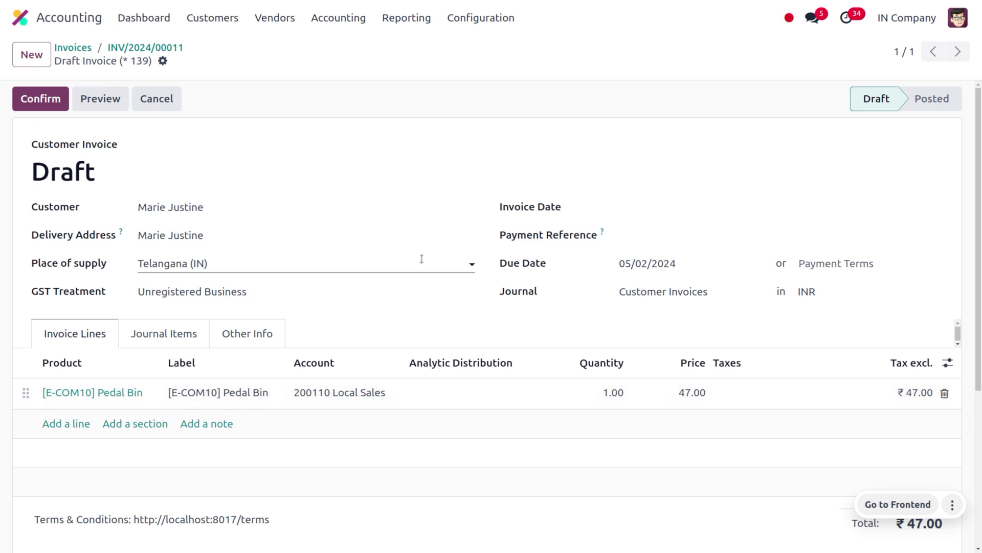
- Display all journal entries, including unposted ones, by removing the Posted filter
click(696, 398)
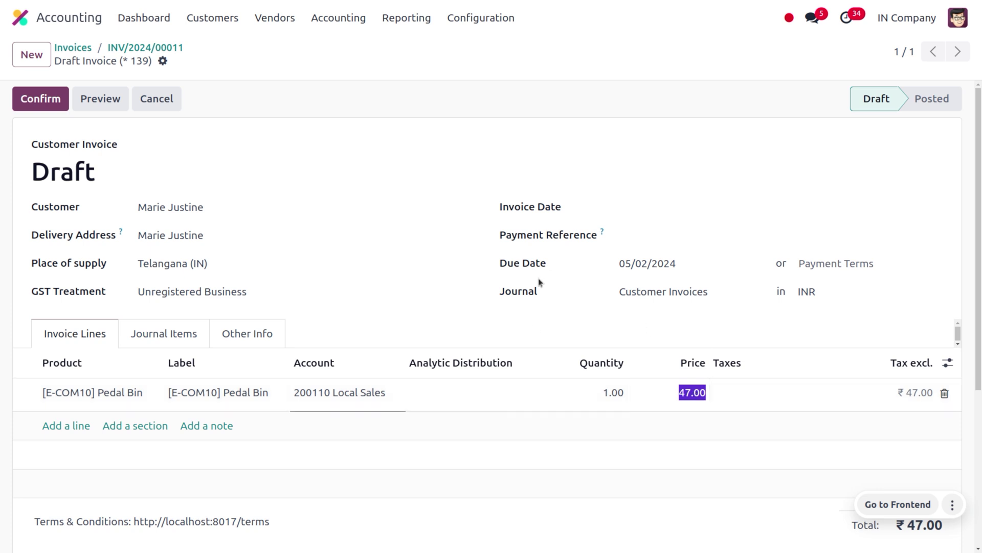
click(322, 20)
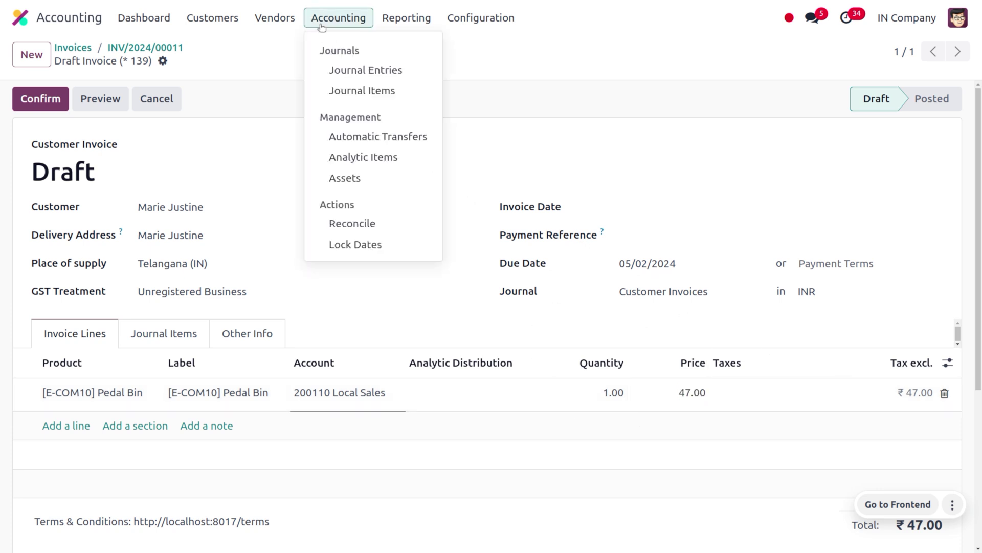
click(357, 70)
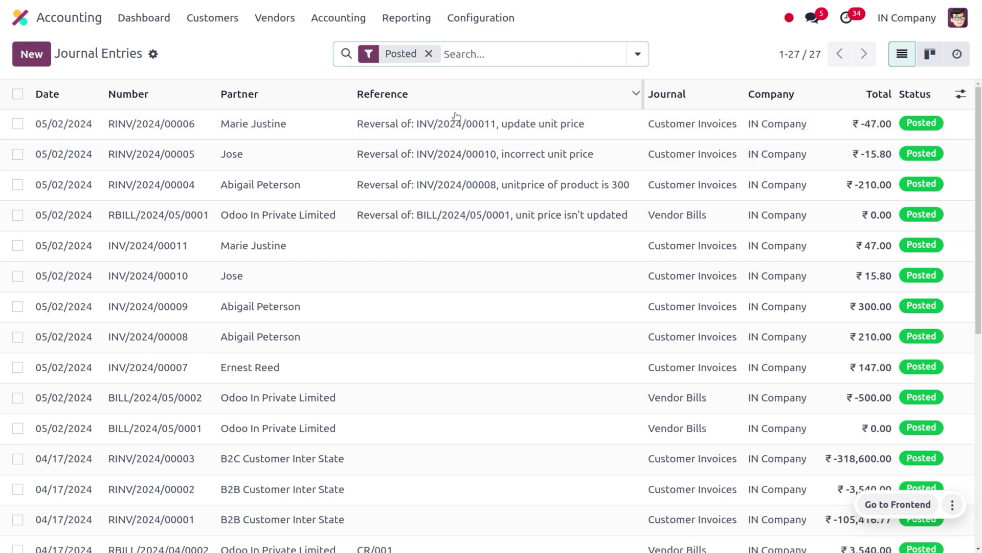
click(429, 54)
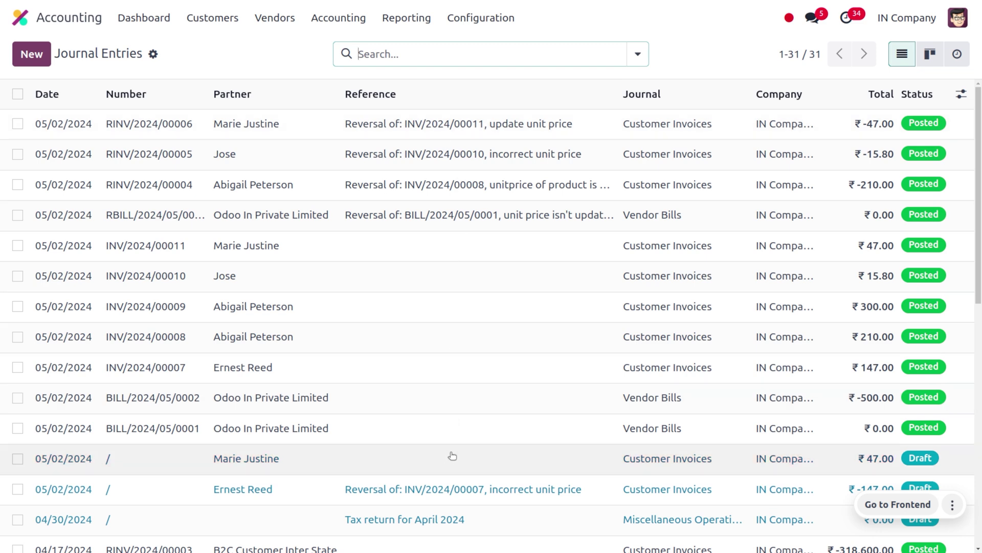
- Open the draft replacement invoice from the journal entries and set the Pedal Bin price to 40
click(451, 453)
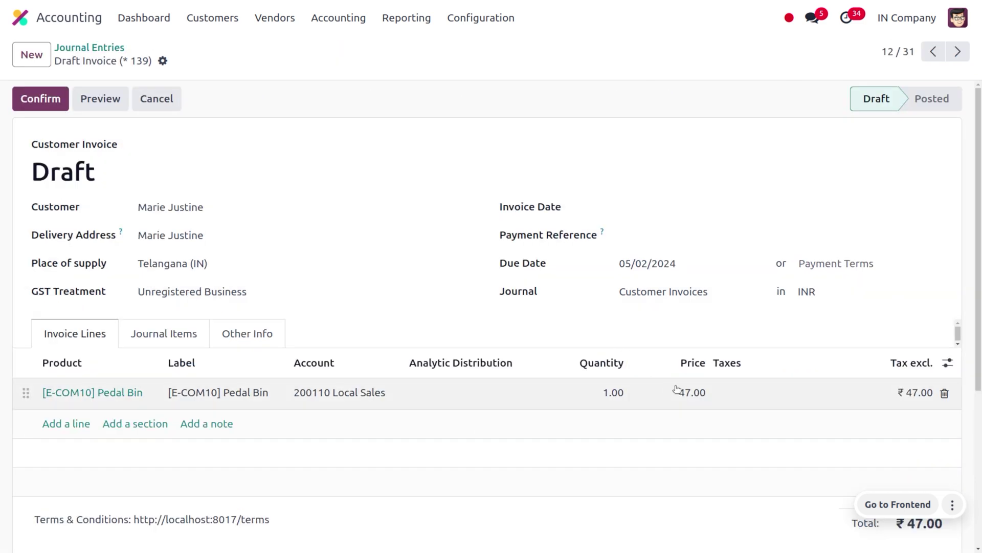
click(677, 391)
text(40)
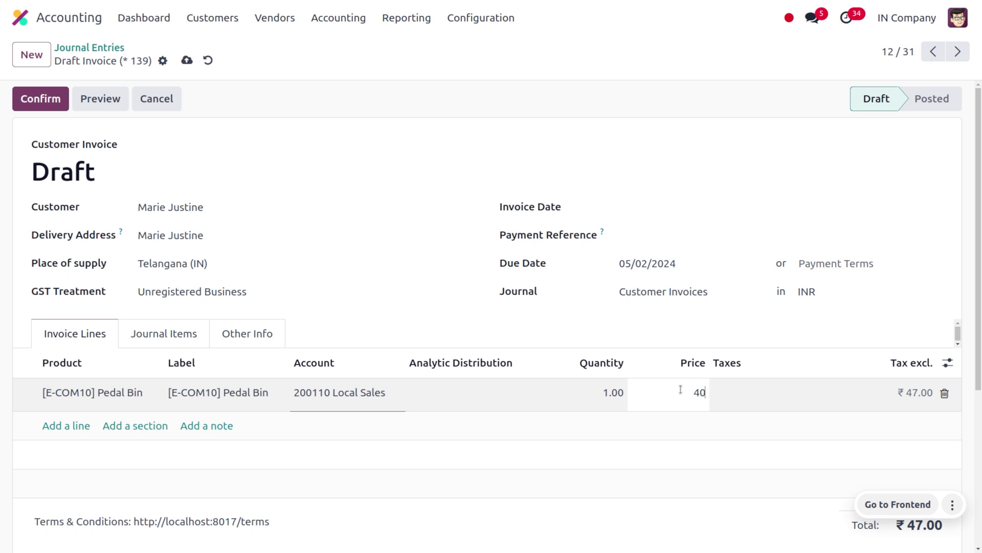
- Save the draft replacement invoice with its corrected Pedal Bin price and confirm it
click(187, 60)
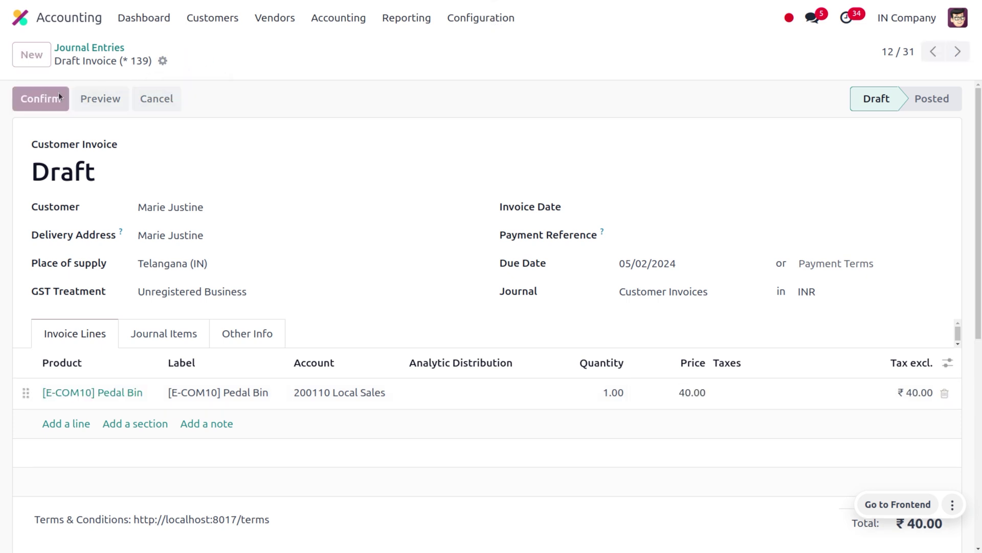
click(60, 96)
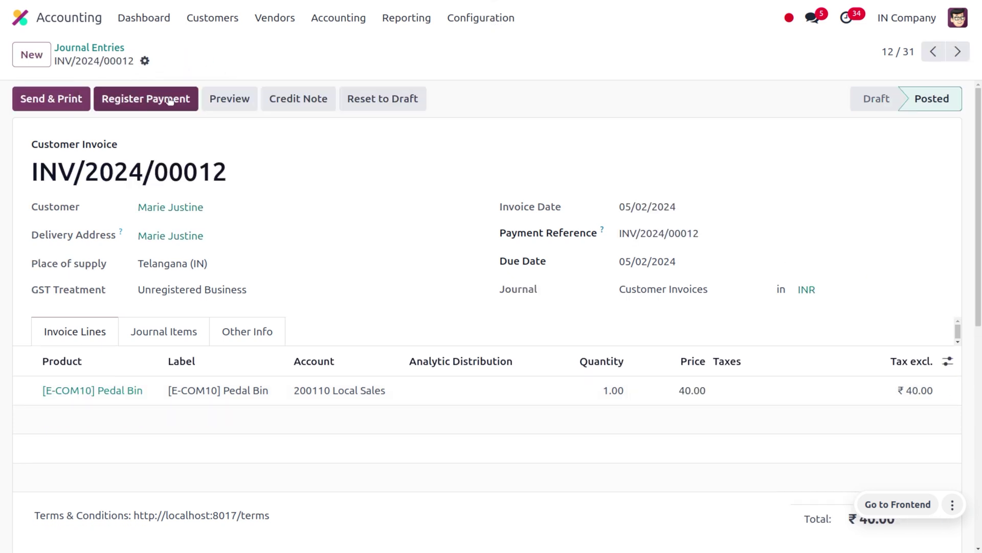
- List all journal entries grouped by journal without the Posted filter, and expand the Customer Invoices group to review its entries
click(338, 18)
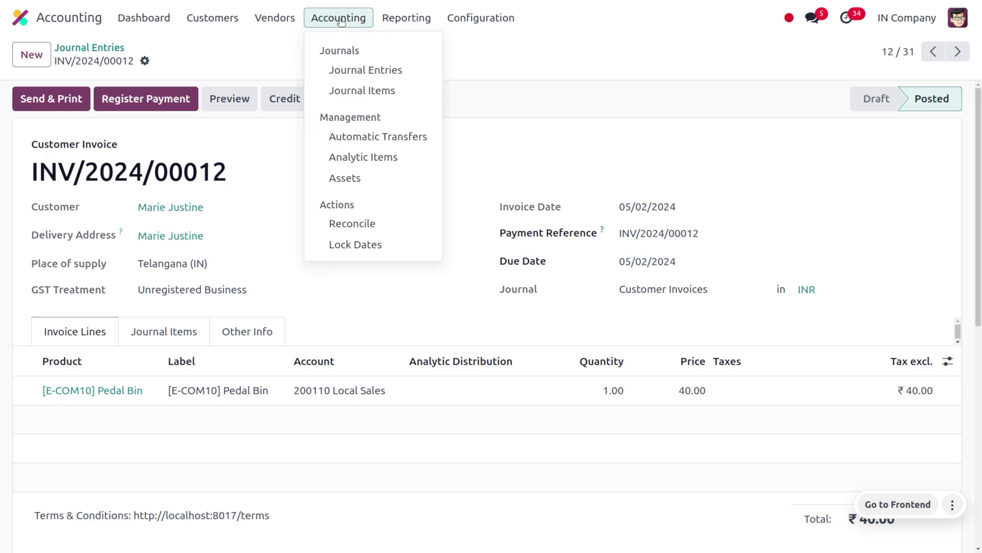
click(357, 70)
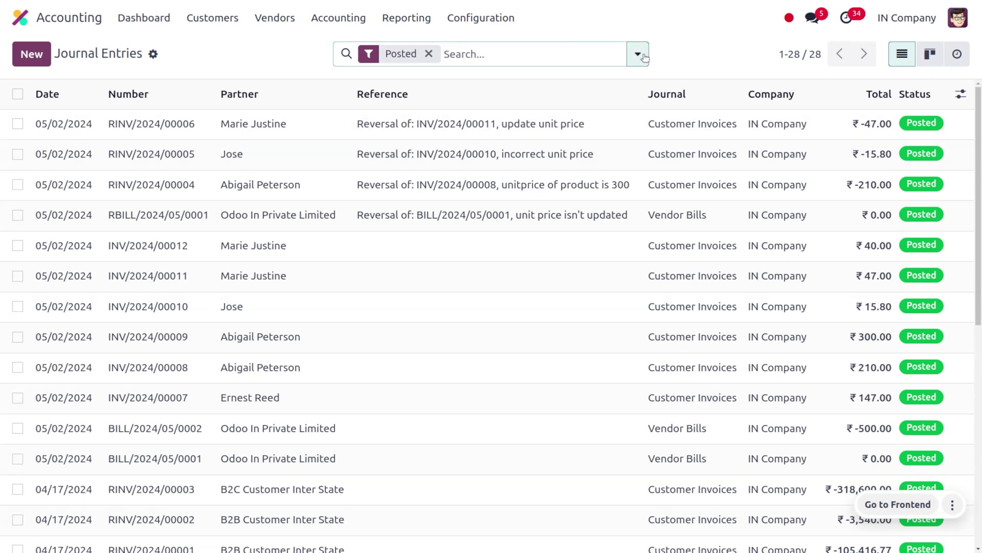
click(632, 54)
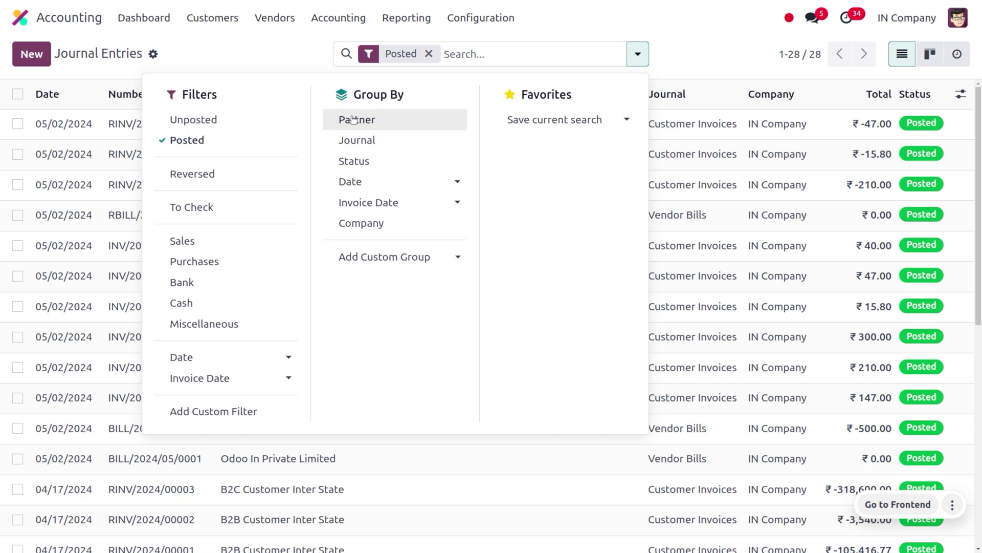
click(375, 141)
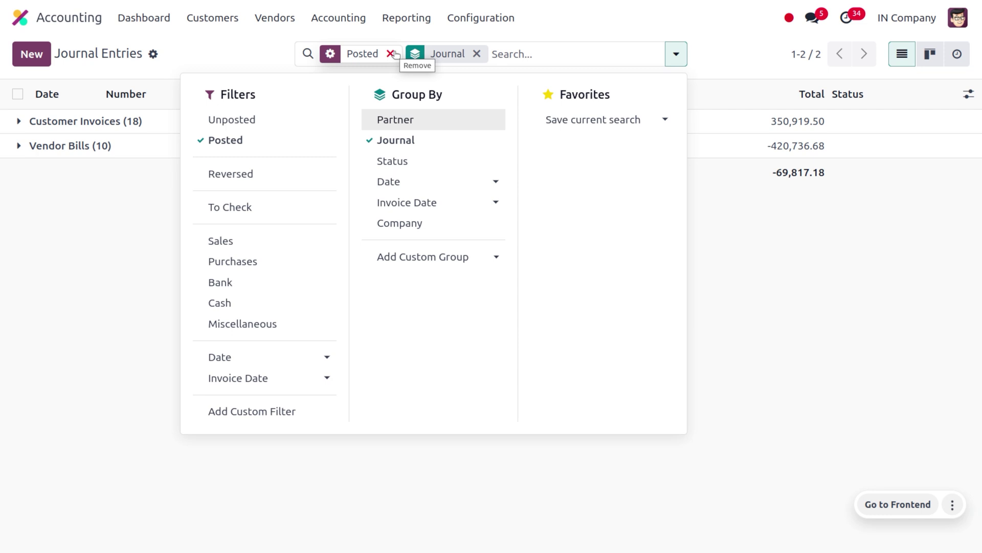
click(393, 53)
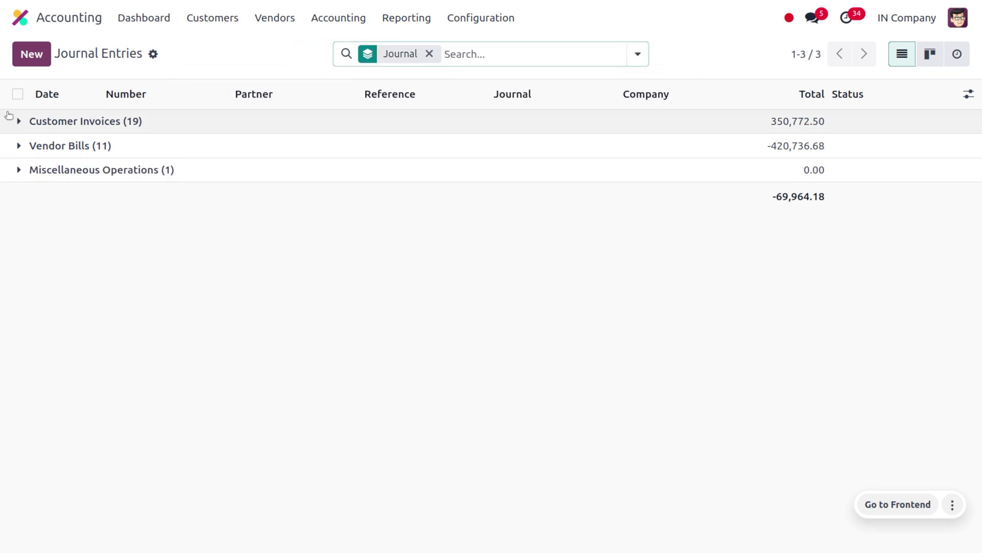
click(20, 122)
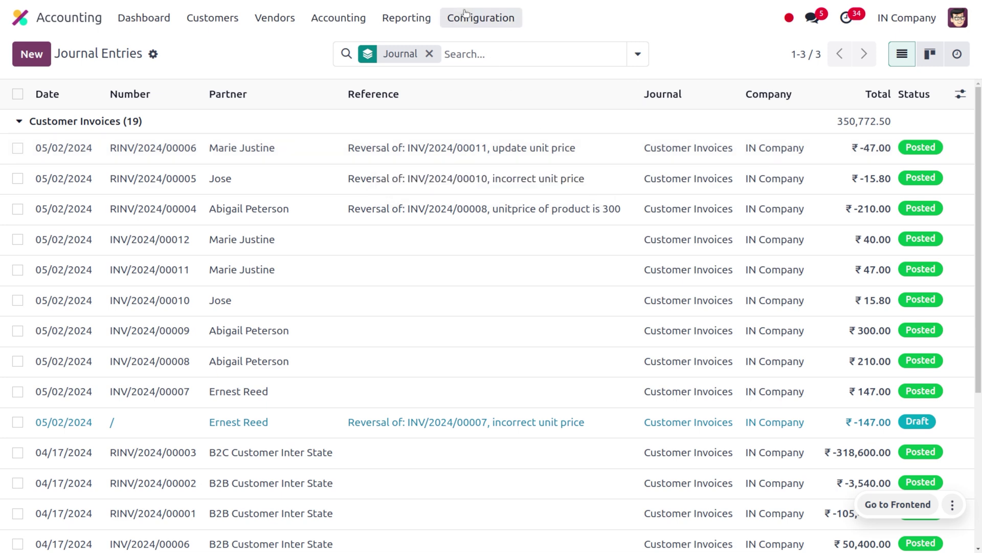
- Open the General Ledger report and examine the Local Sales entries for the Pedal Bin invoices and their reversal
click(407, 17)
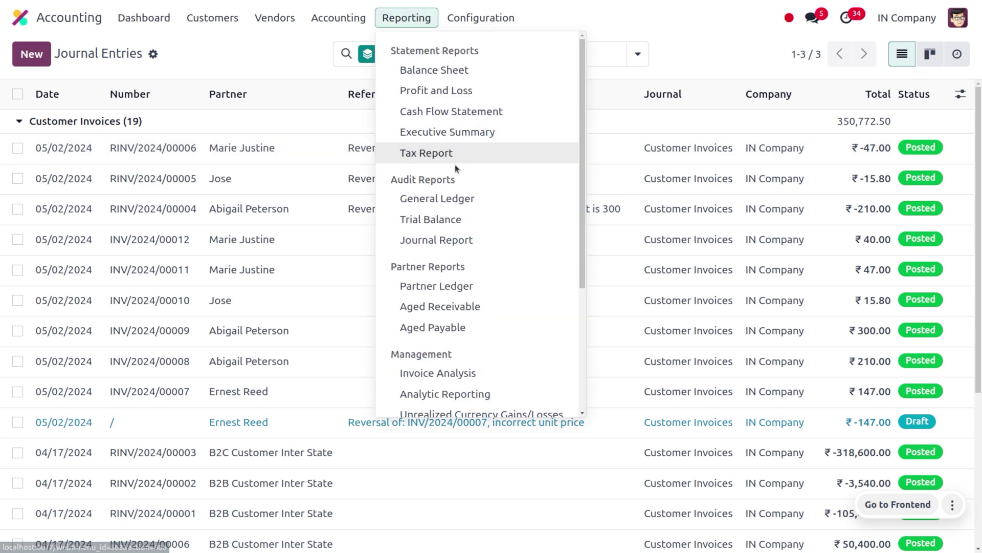
click(473, 198)
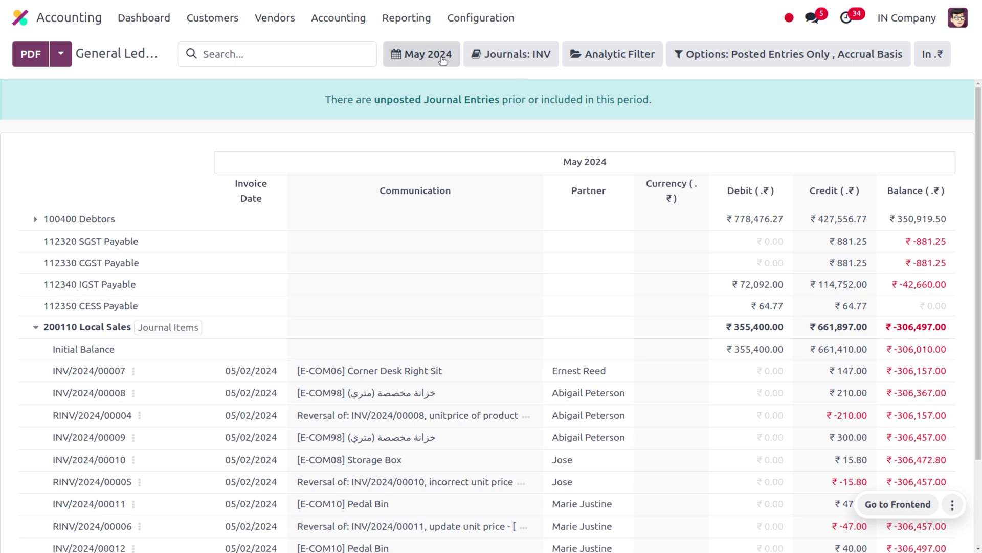
scroll(454, 327, down, 3)
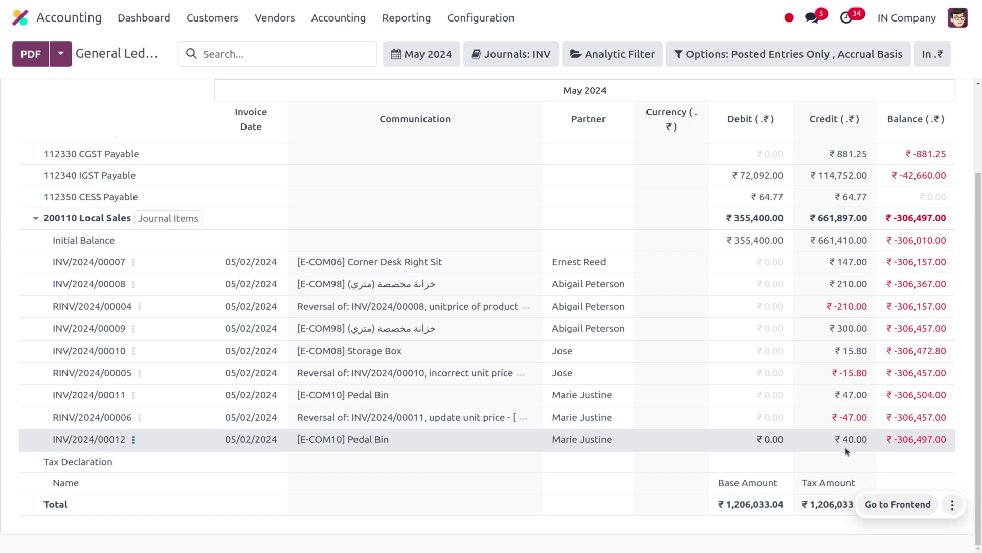
- Disable the Storno accounting option in the accounting settings and save the change
click(463, 19)
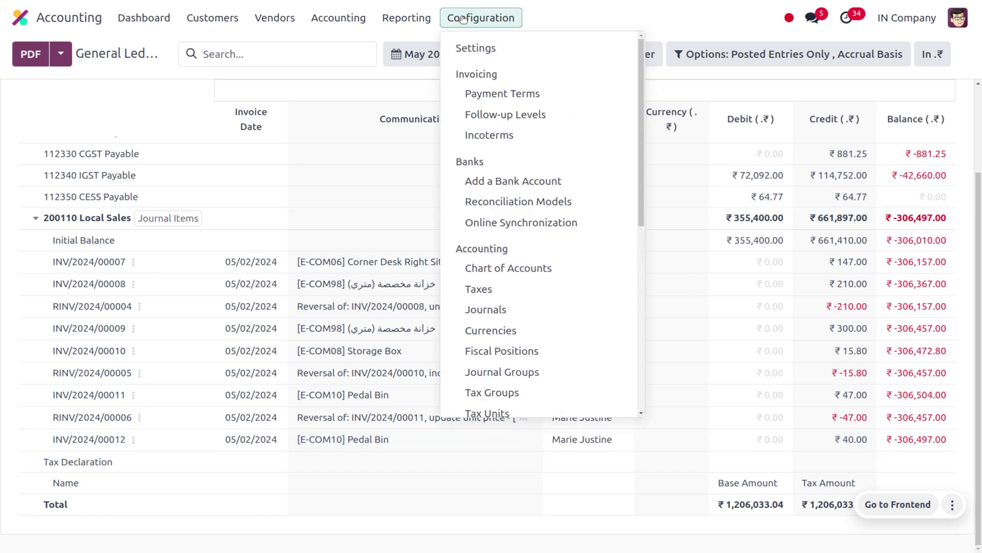
click(474, 51)
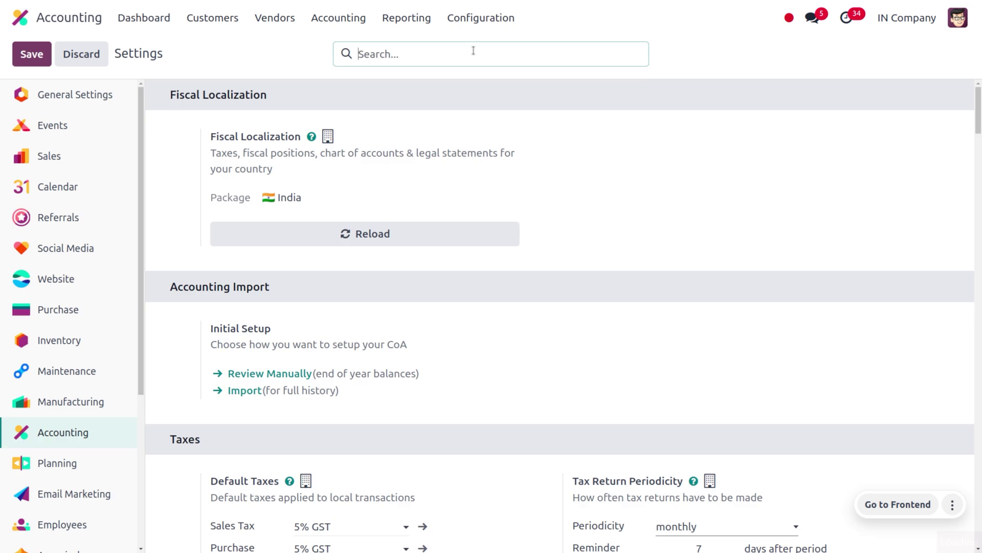
scroll(395, 359, down, 15)
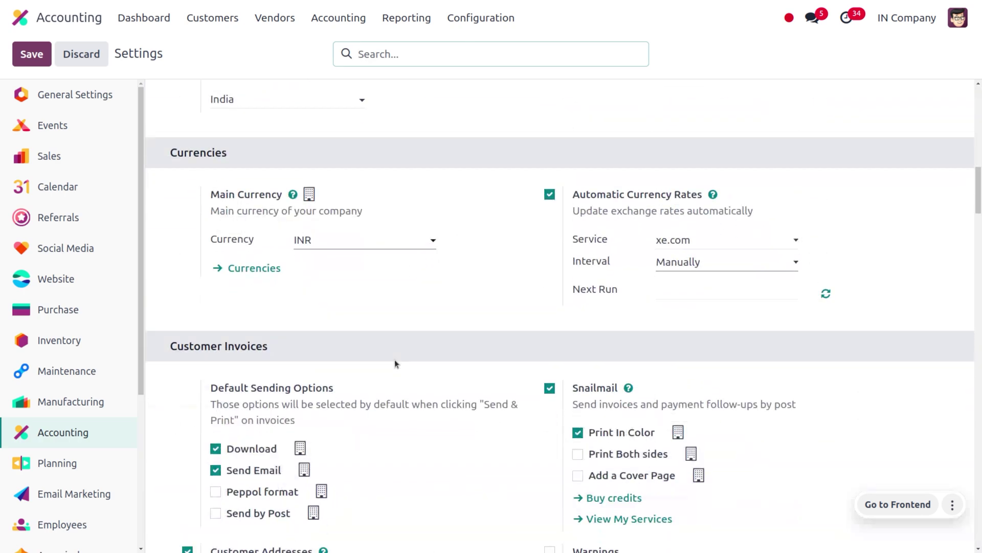
scroll(395, 359, down, 12)
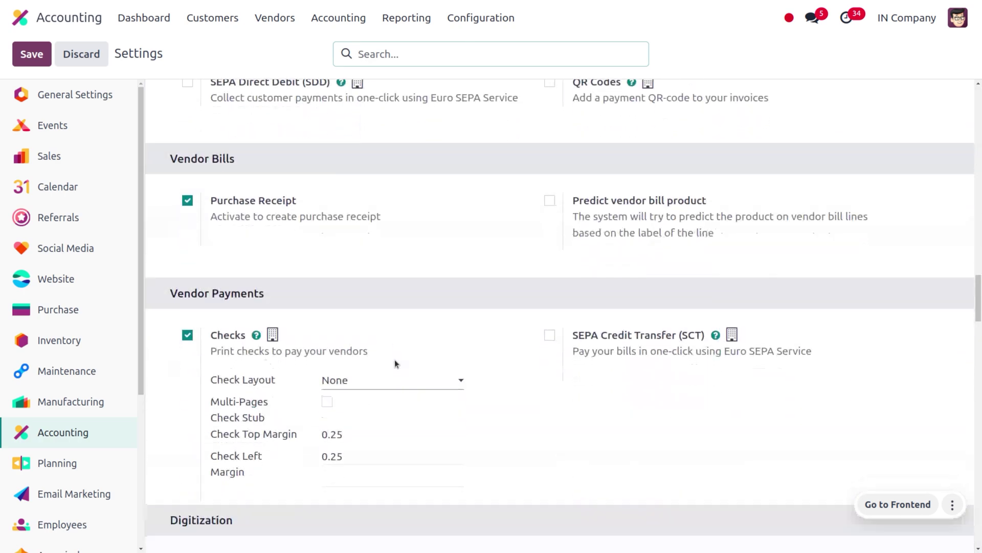
scroll(394, 359, down, 12)
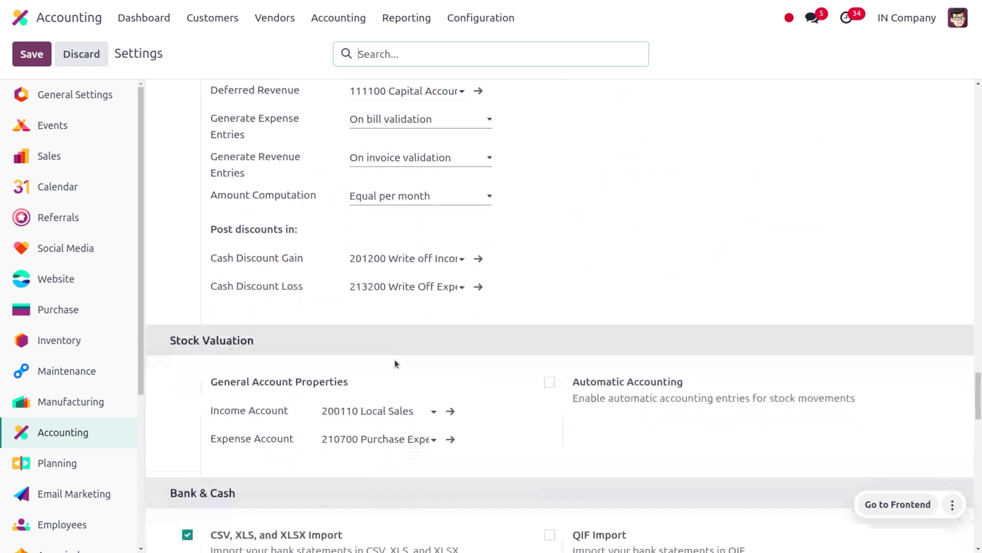
scroll(274, 428, down, 10)
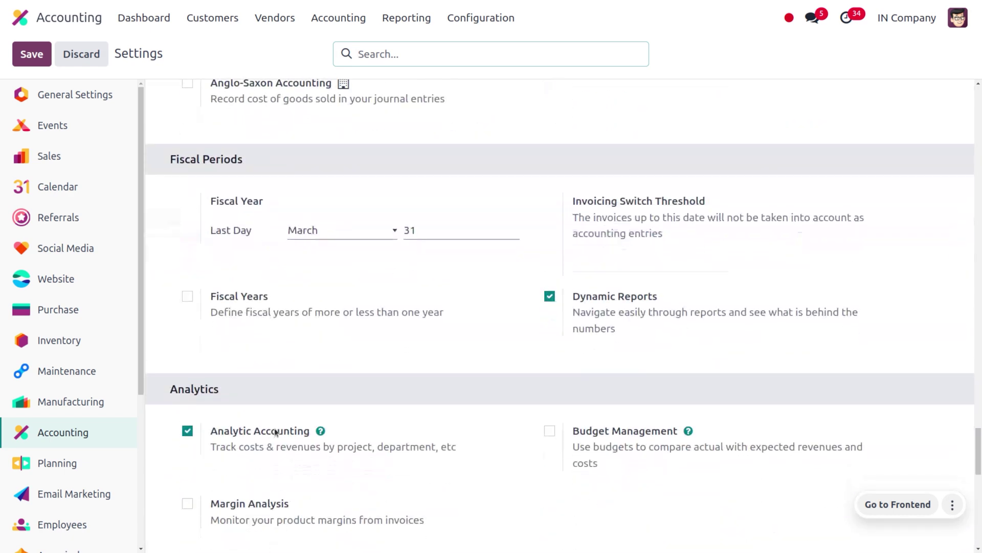
scroll(275, 427, down, 4)
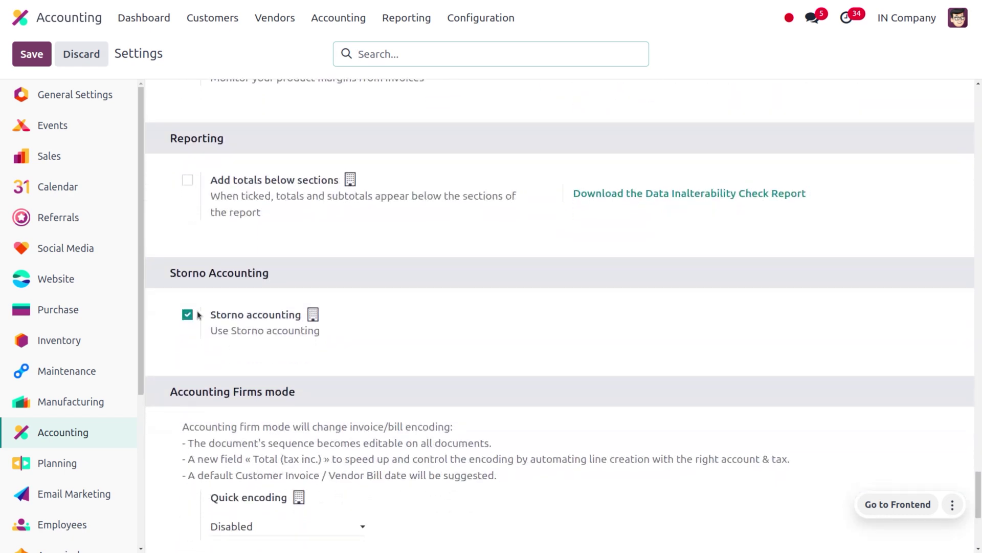
click(188, 315)
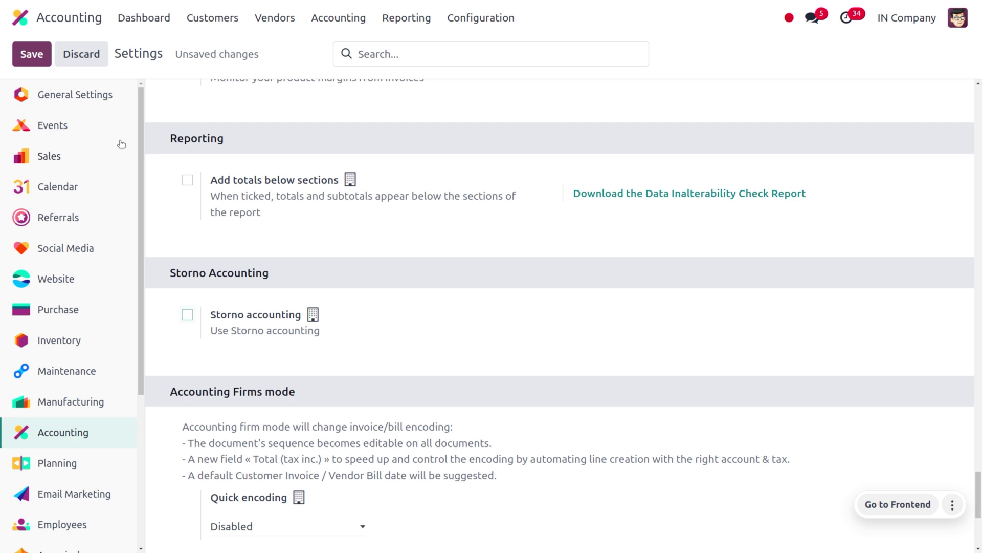
click(23, 56)
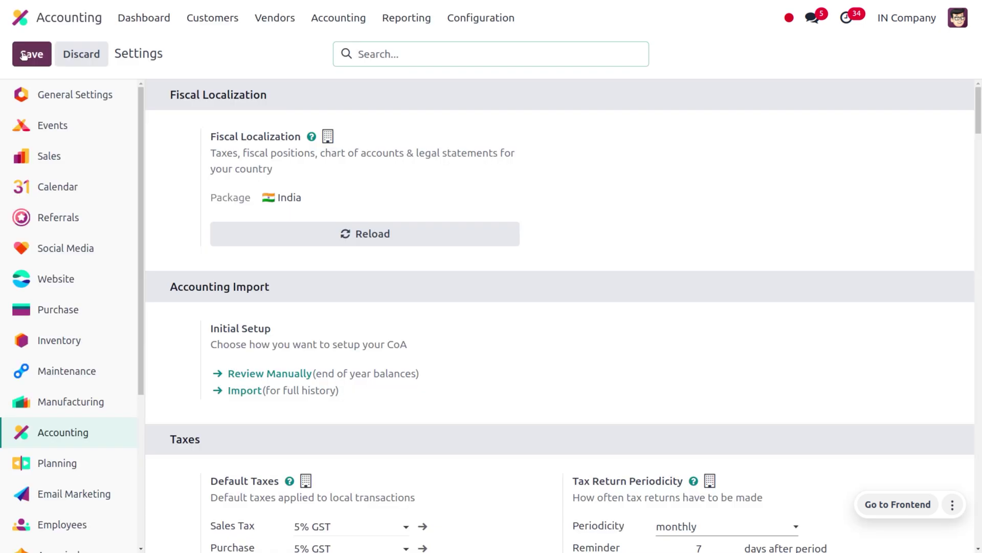
- Check the state of the Storno accounting option in the saved accounting settings
scroll(351, 401, down, 15)
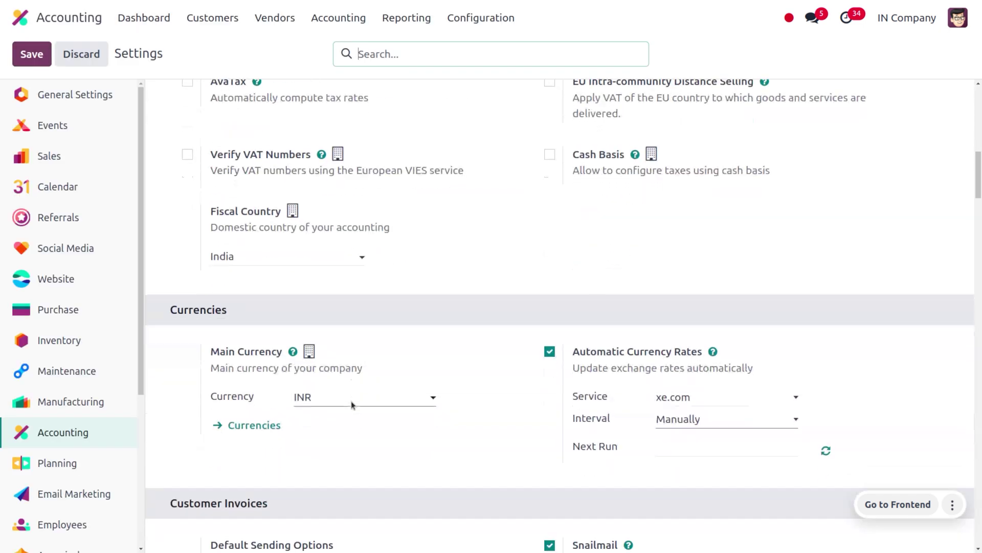
scroll(351, 400, down, 10)
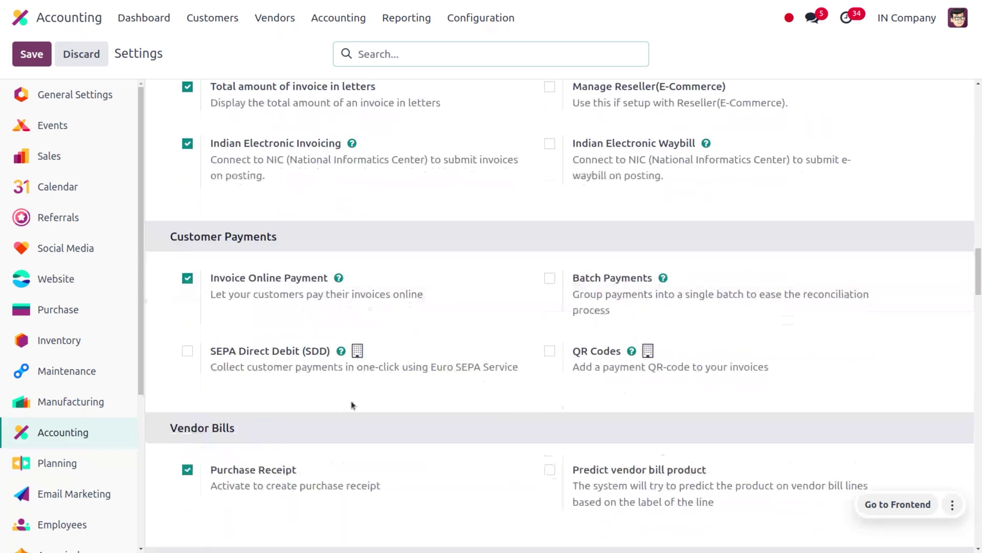
scroll(351, 401, down, 8)
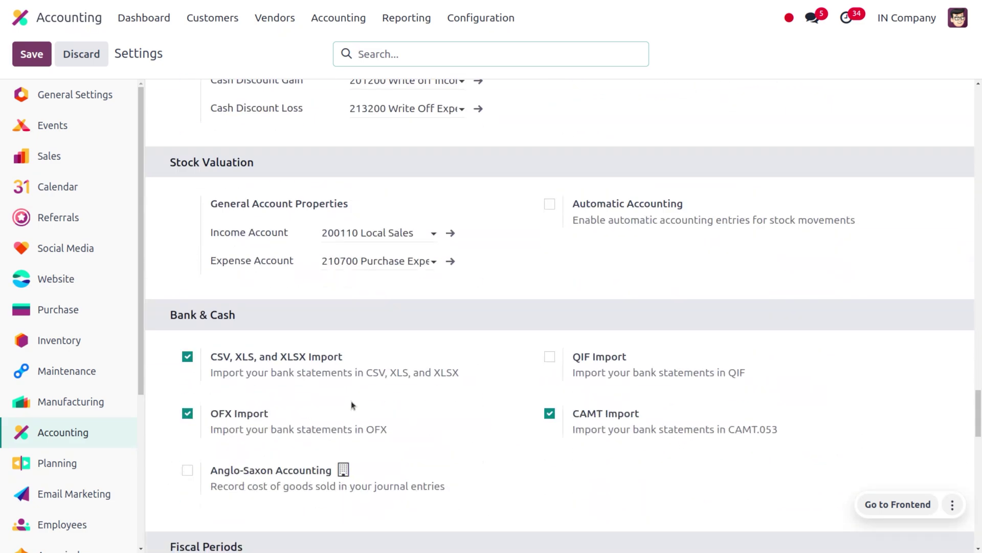
scroll(366, 117, down, 15)
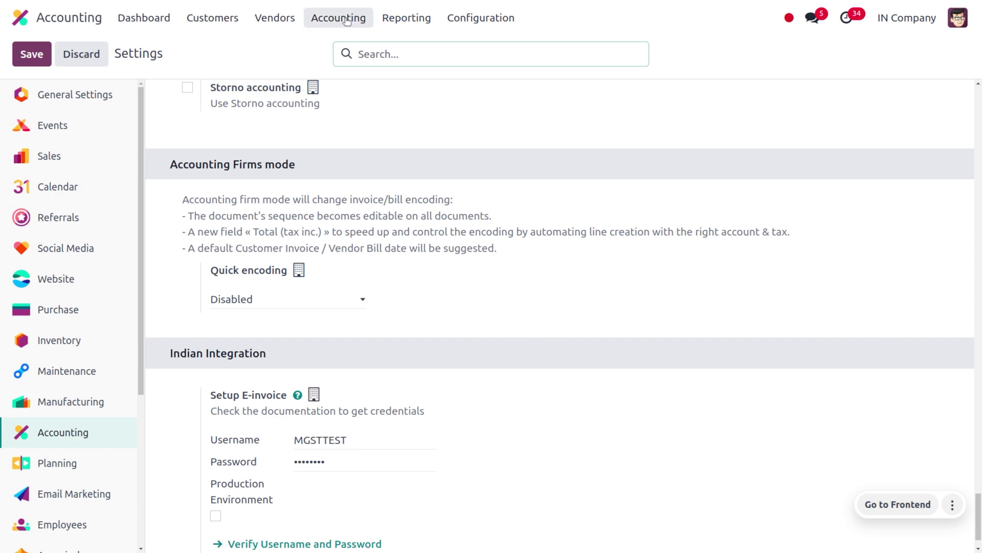
- Create a new vendor bill, choose the vendor from the full partner list, and set the bill date to 07/23/2024
click(296, 20)
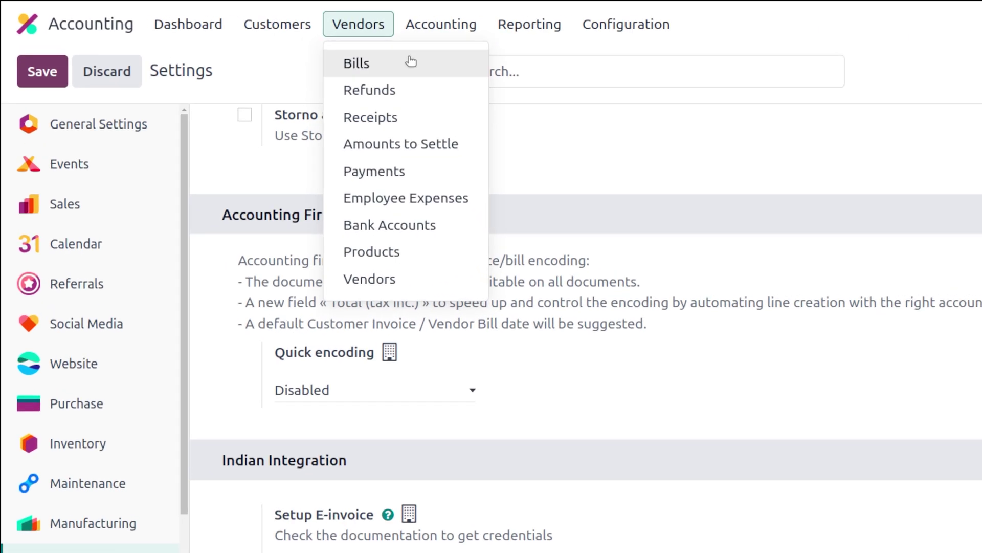
click(411, 62)
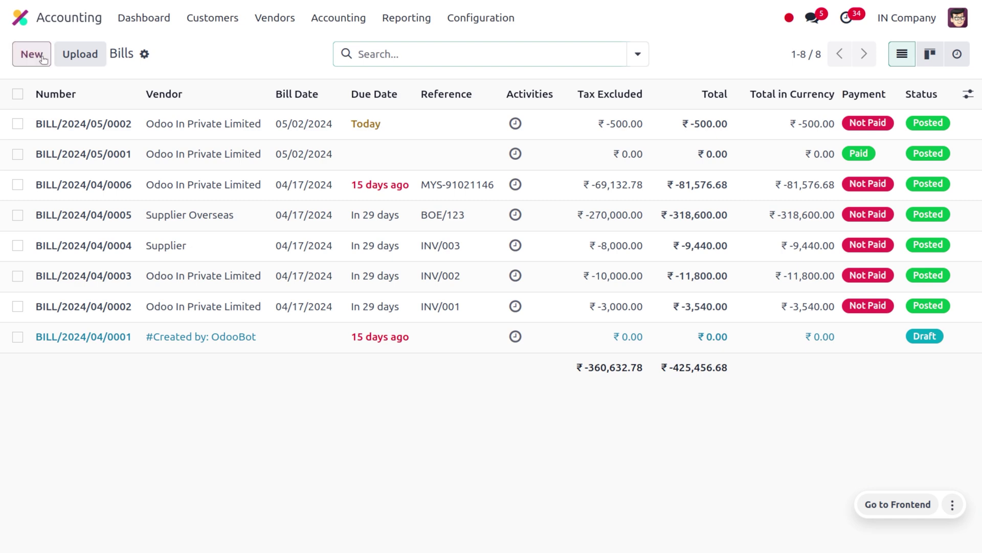
click(32, 54)
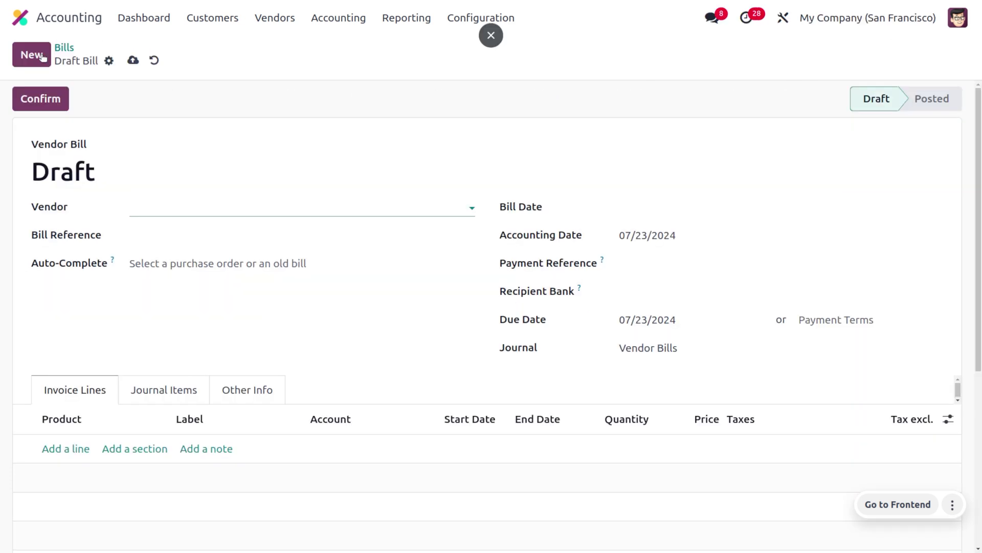
click(166, 204)
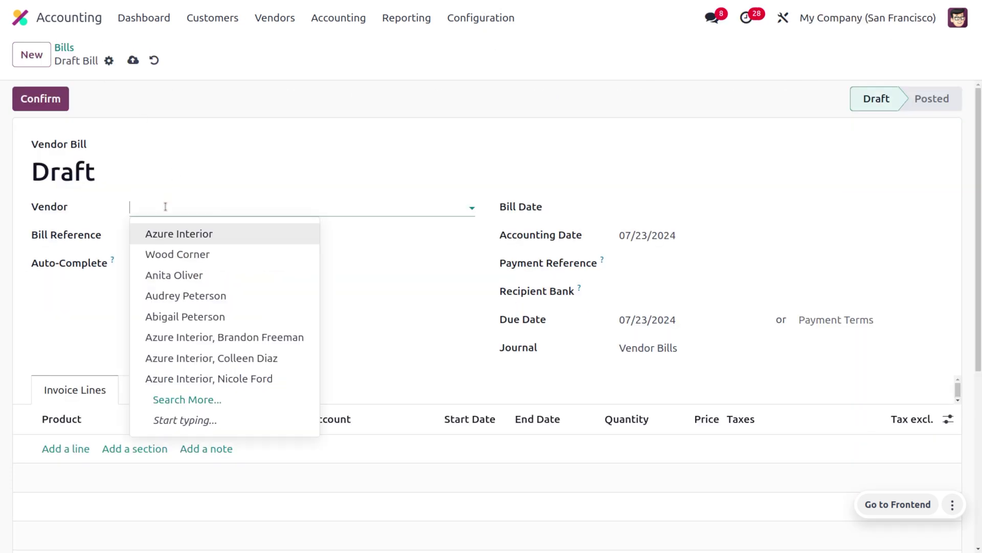
click(200, 399)
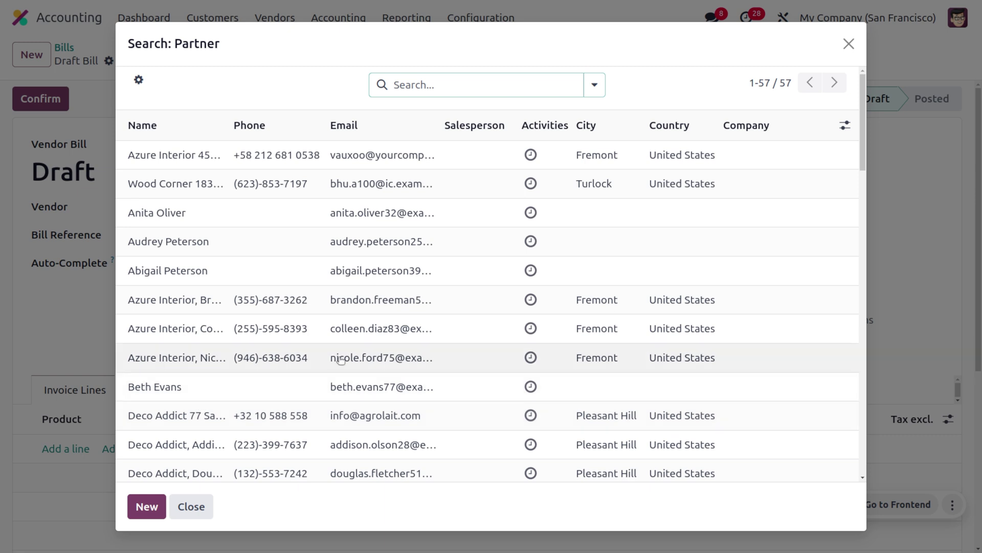
click(269, 388)
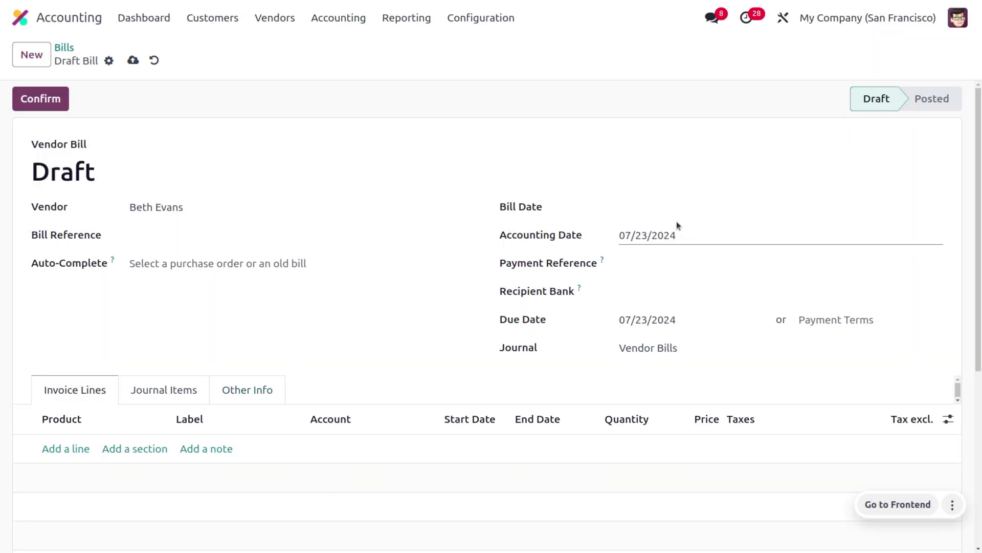
click(662, 207)
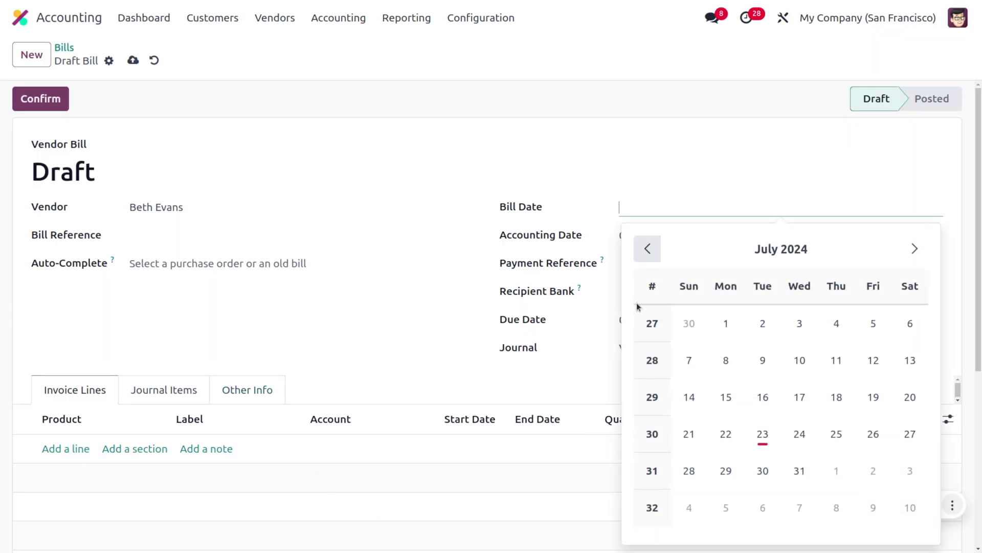
click(763, 434)
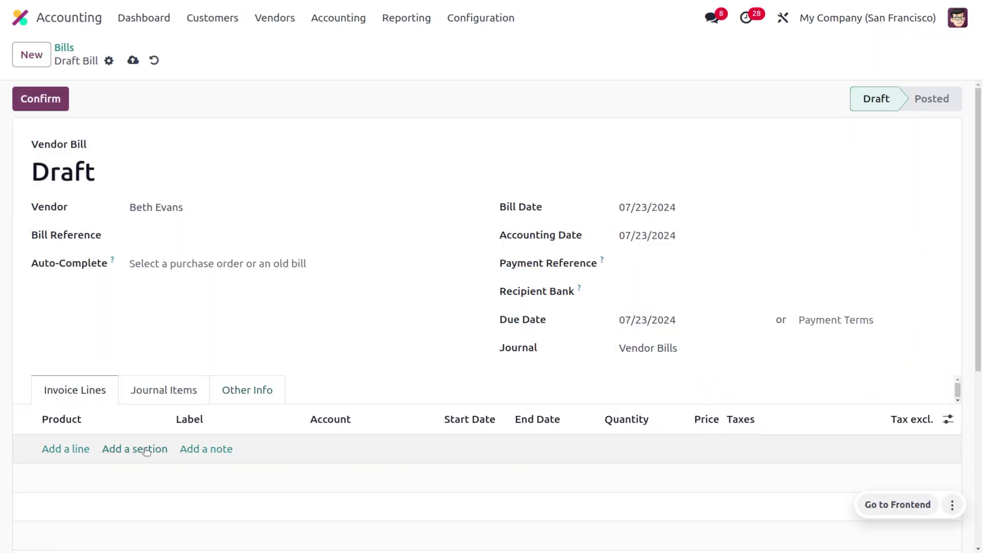
- Add a line for the [E-COM07] Large Cabinet product to the vendor bill and remove its 15% tax
click(45, 448)
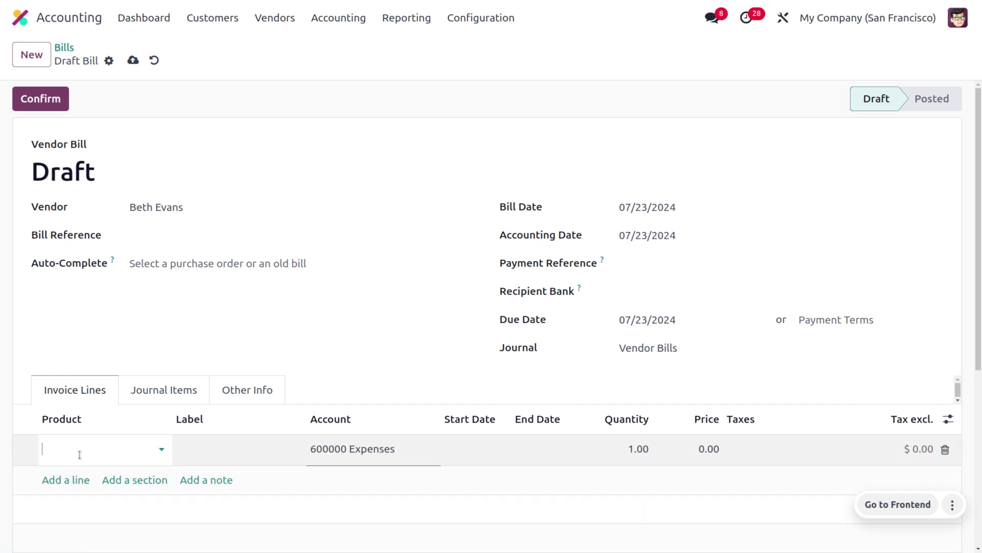
click(79, 451)
click(89, 403)
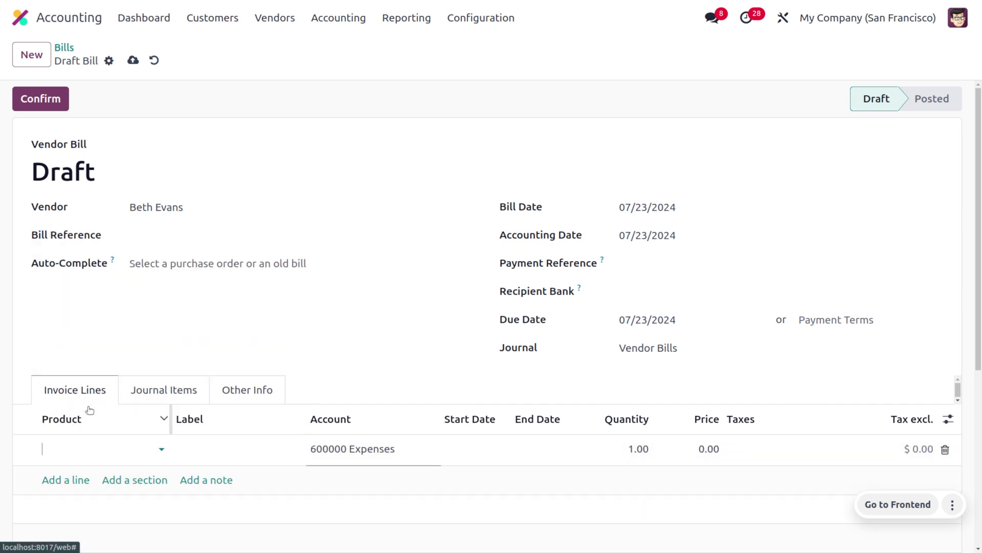
scroll(313, 413, down, 2)
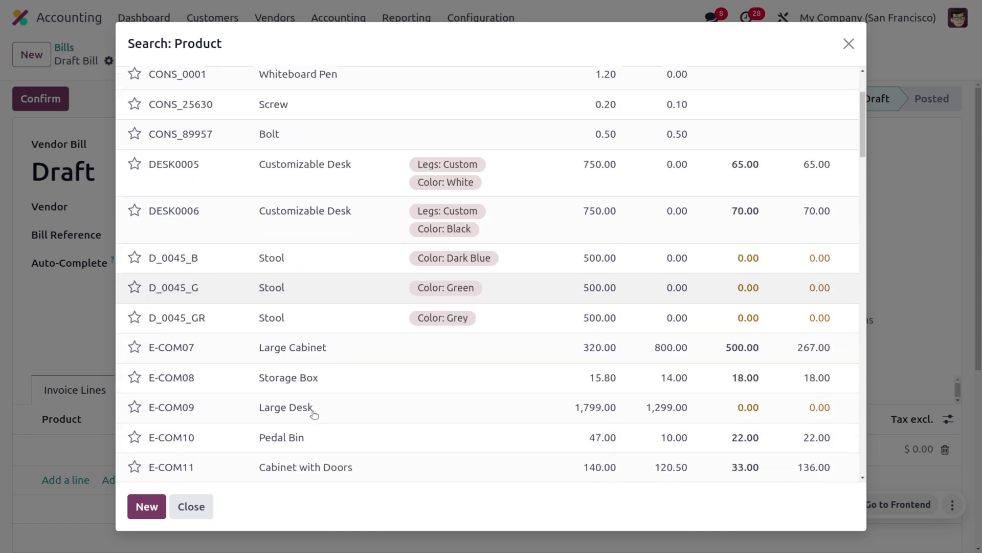
click(284, 342)
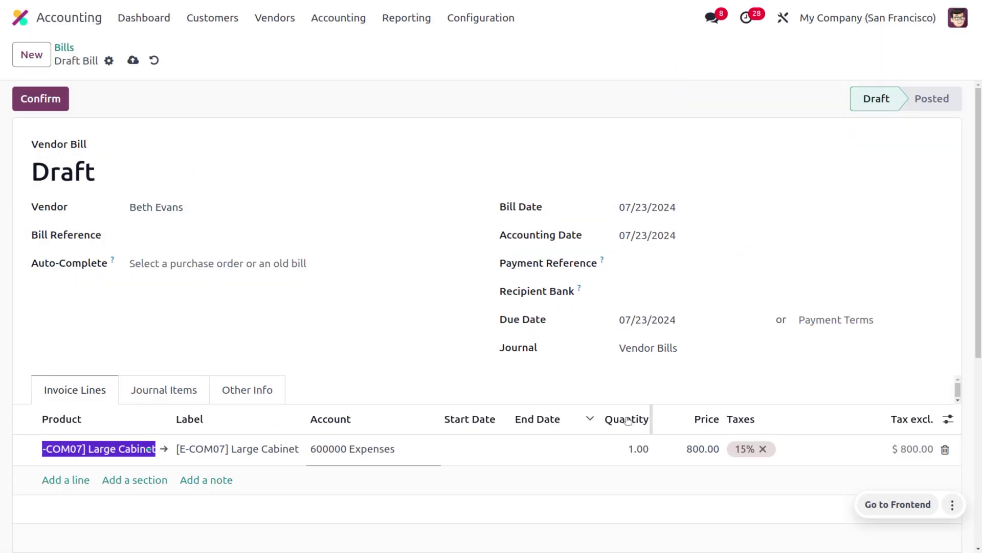
click(763, 449)
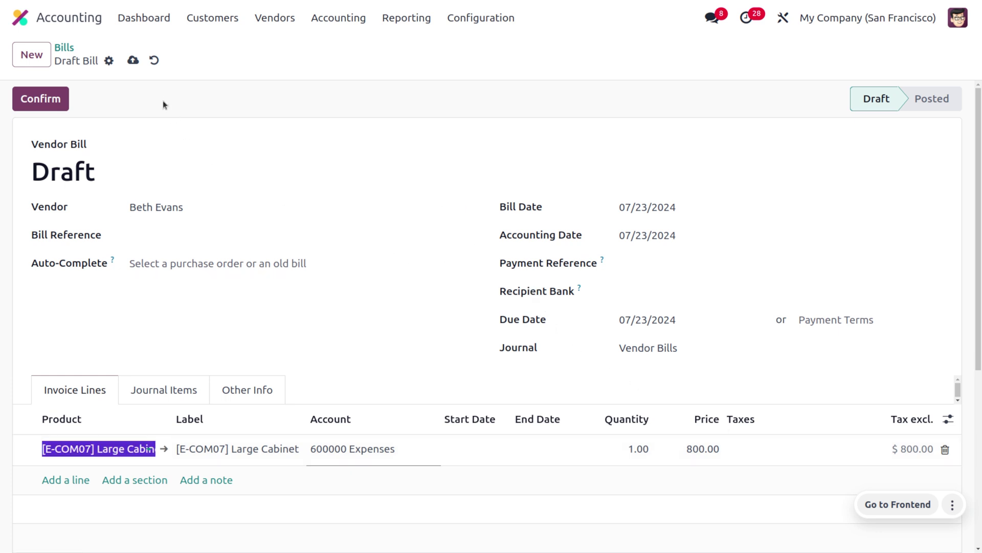
- Save and confirm the Large Cabinet vendor bill, and review its journal items
click(133, 60)
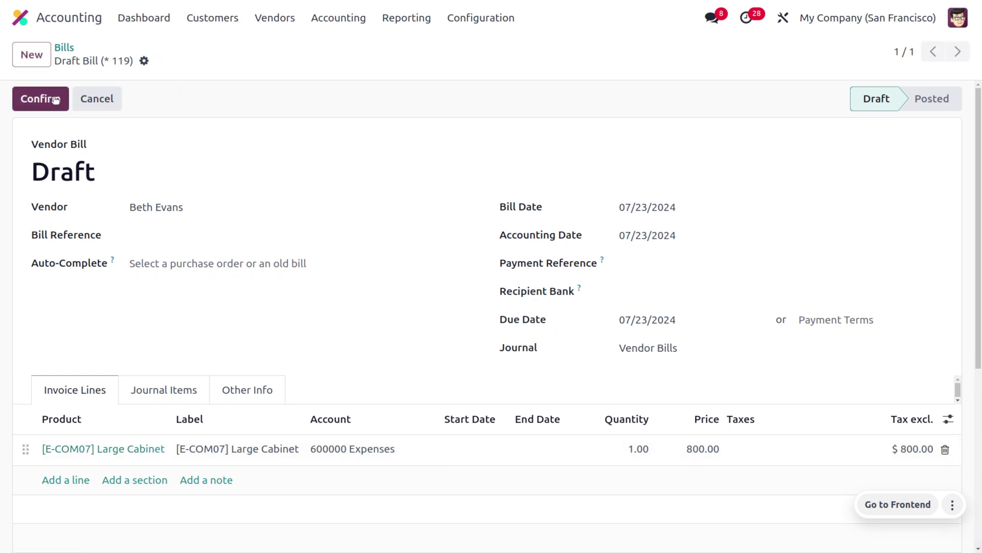
click(56, 99)
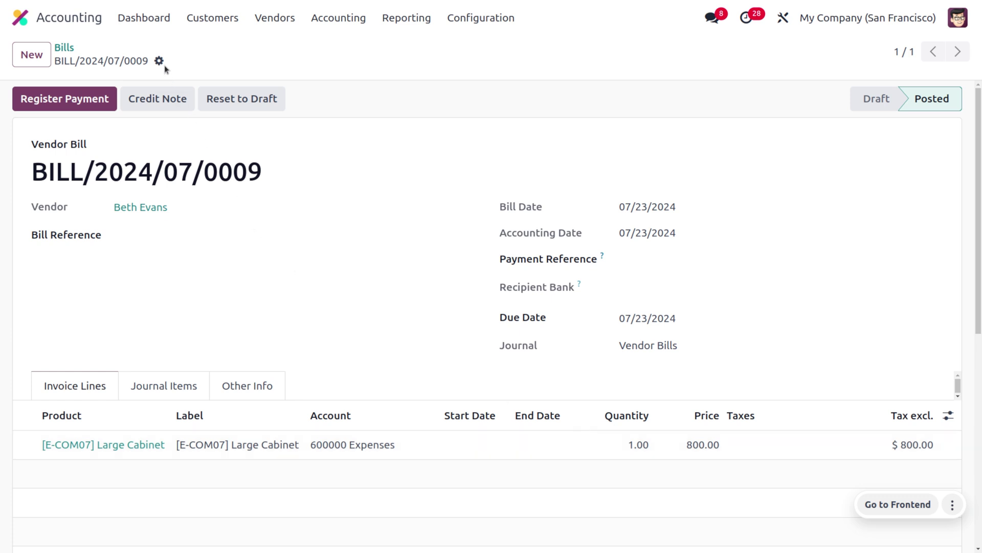
click(163, 392)
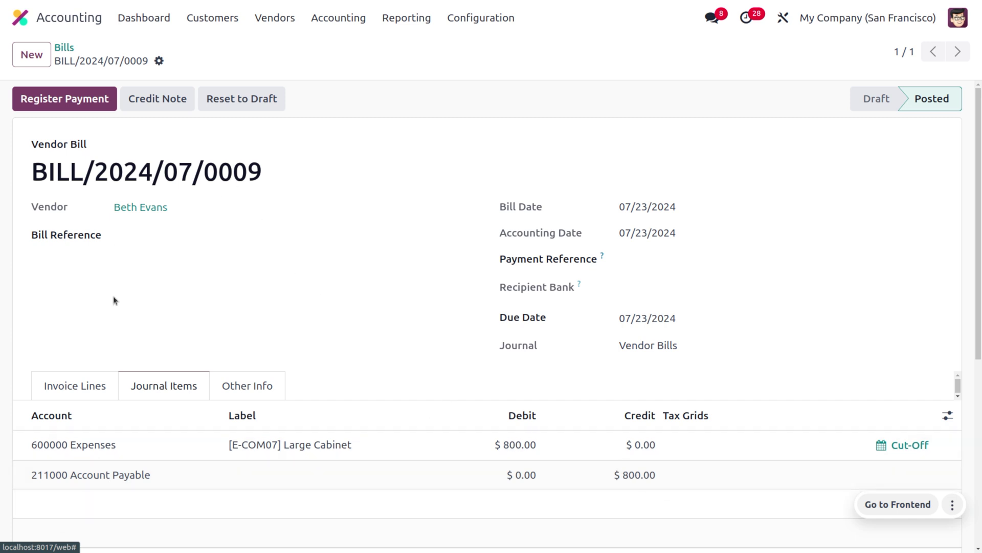
click(74, 387)
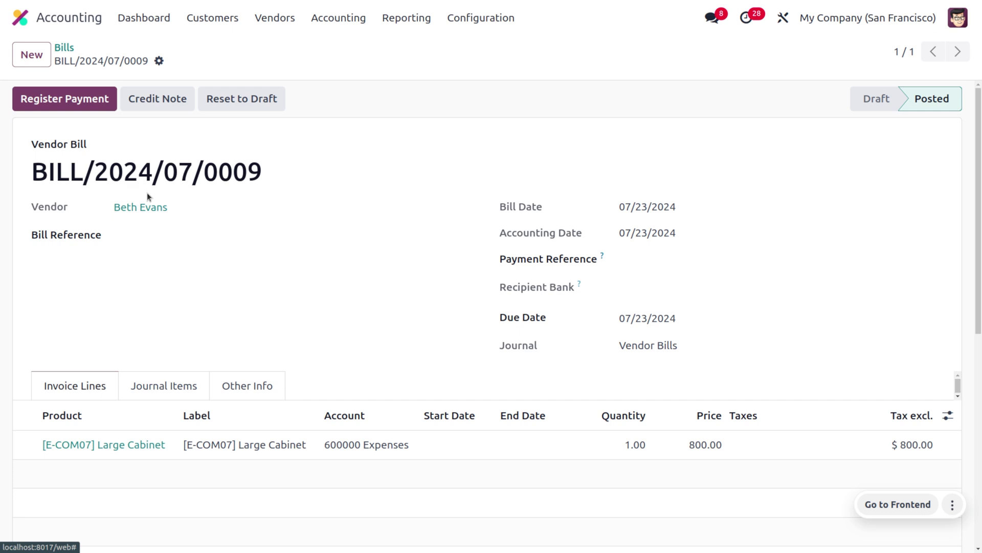
- Reverse the posted bill with a credit note, giving the reason "update the price as 850", and create a replacement bill
click(163, 101)
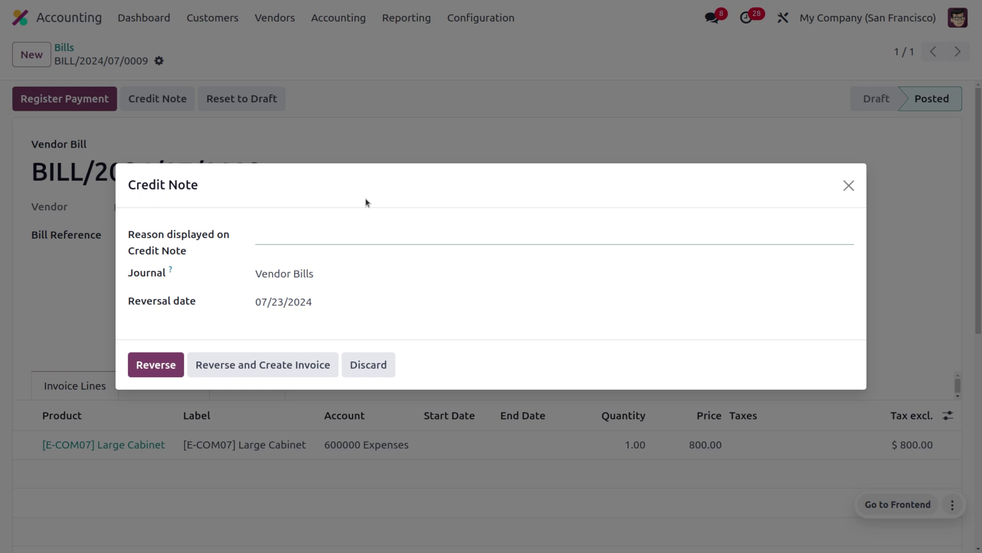
text(update the price as 850)
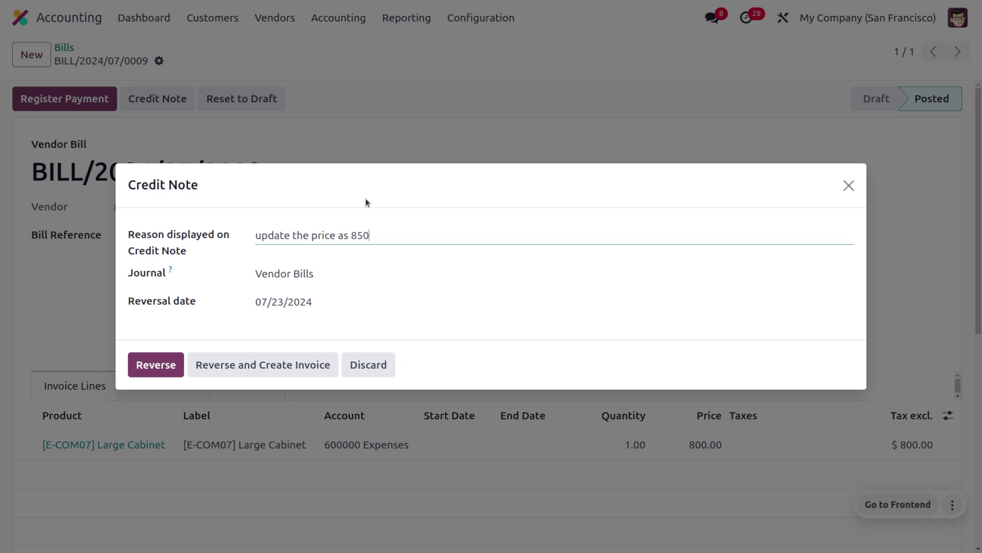
click(232, 368)
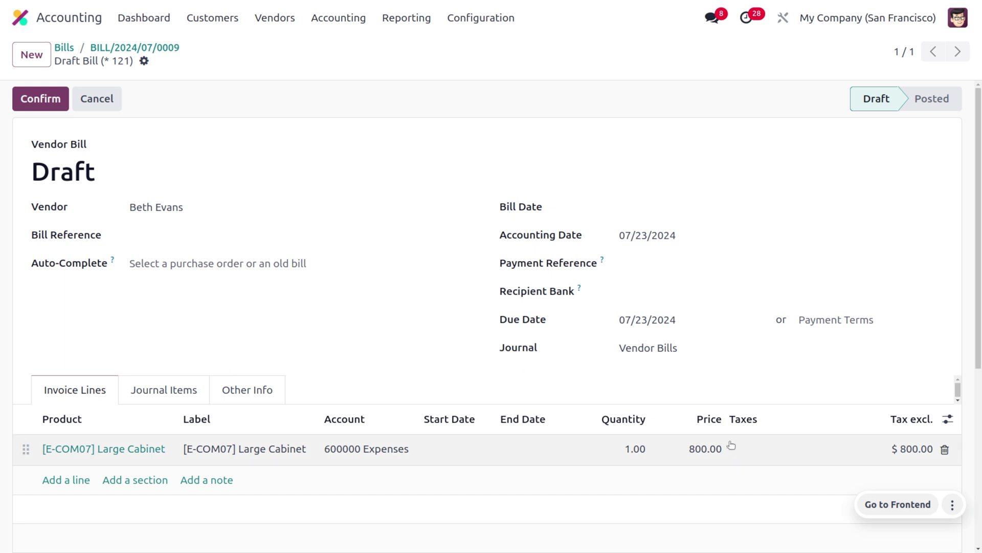
- Set the Large Cabinet line's price to 850 on the replacement bill and save it
click(701, 452)
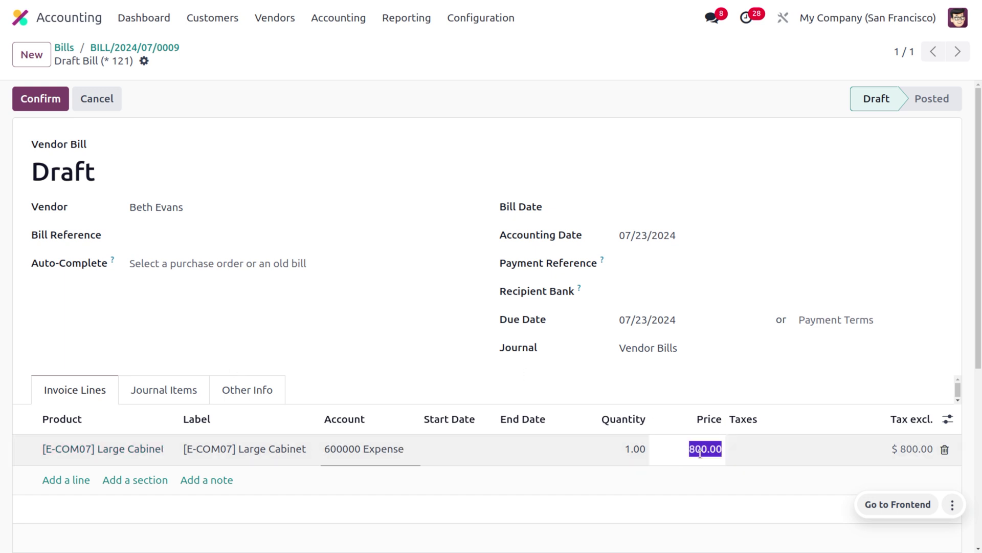
text(850)
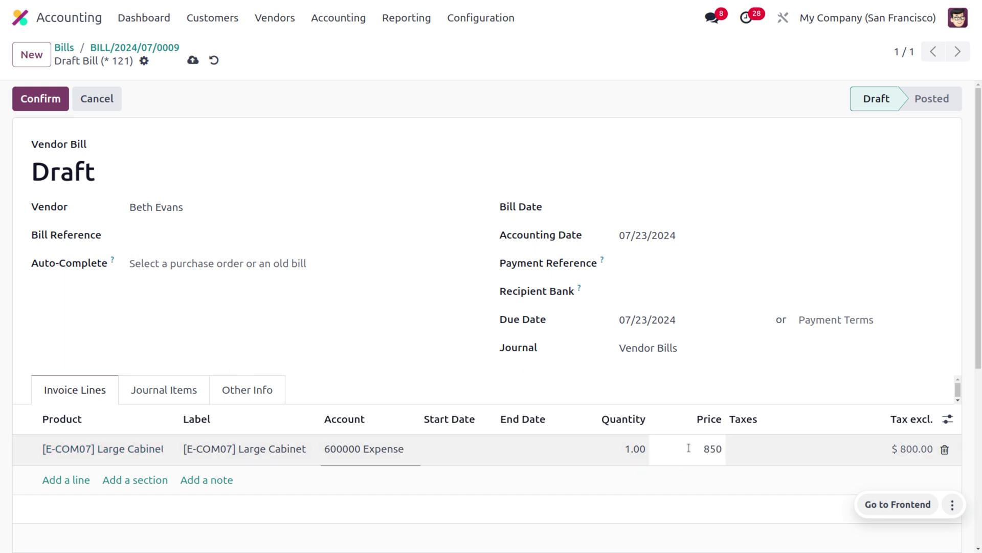
click(192, 60)
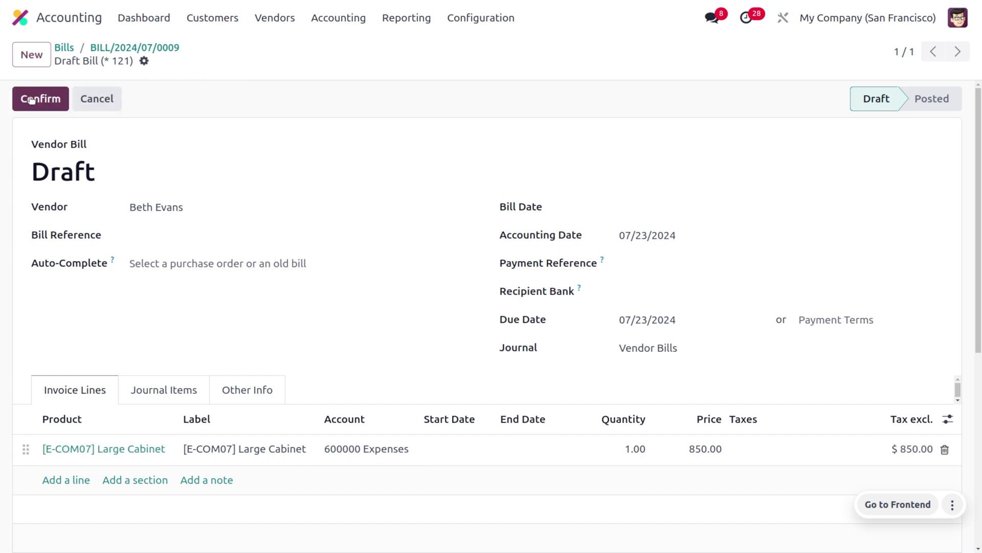
- Set the replacement bill's bill date to 07/23/2024 and confirm the bill
click(31, 99)
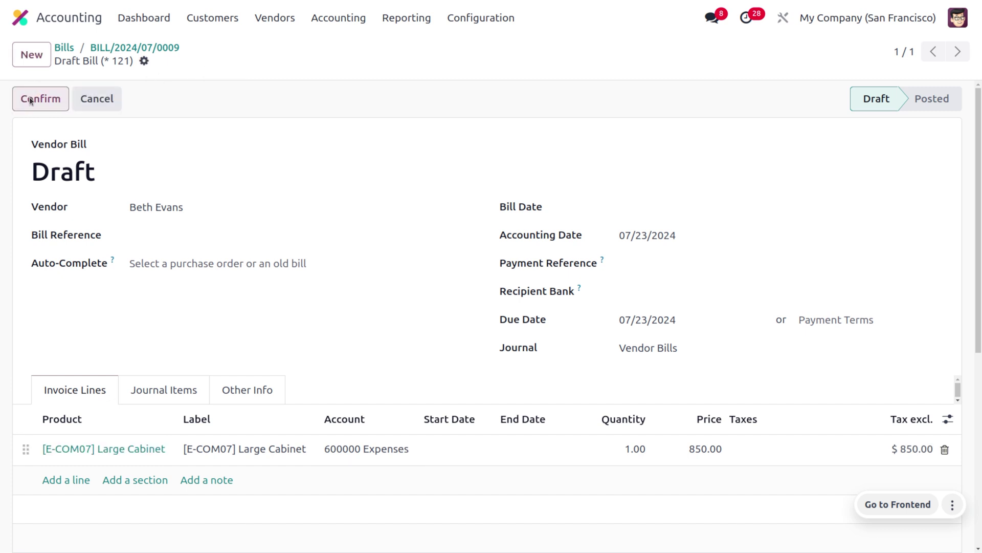
click(288, 312)
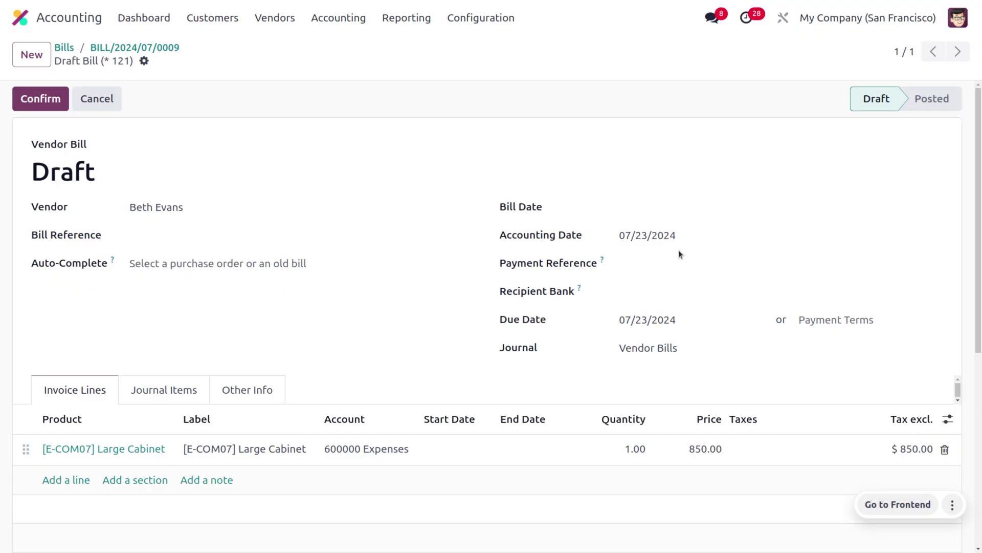
click(696, 206)
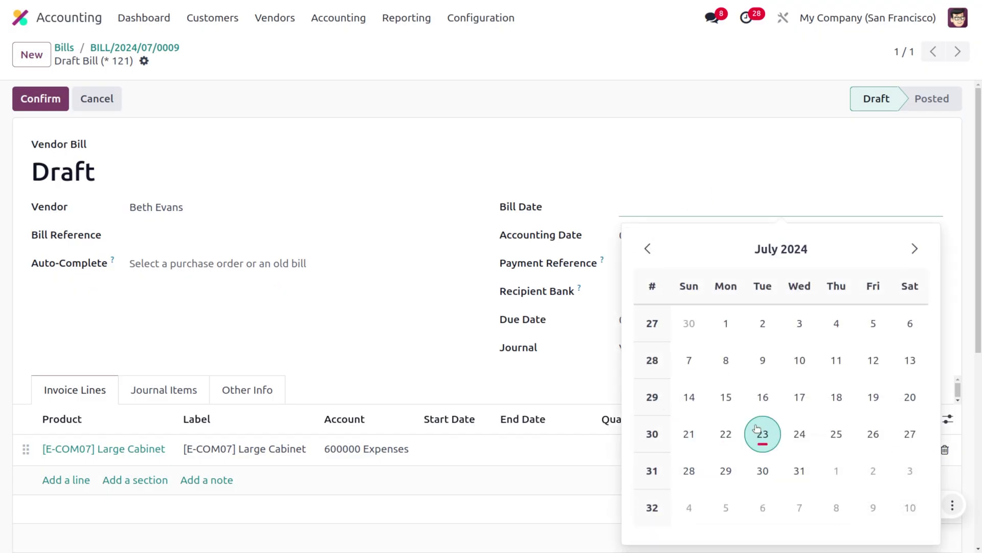
click(763, 433)
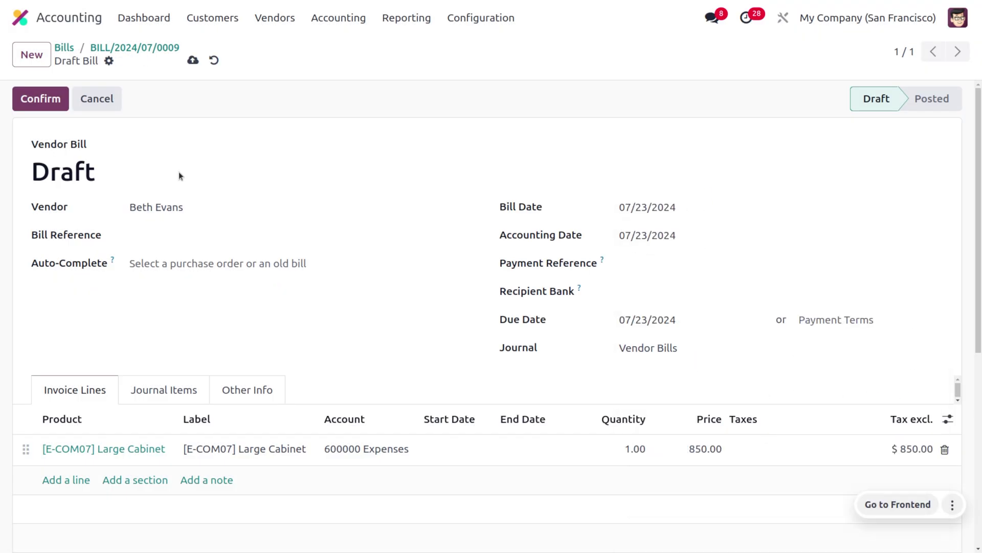
click(36, 100)
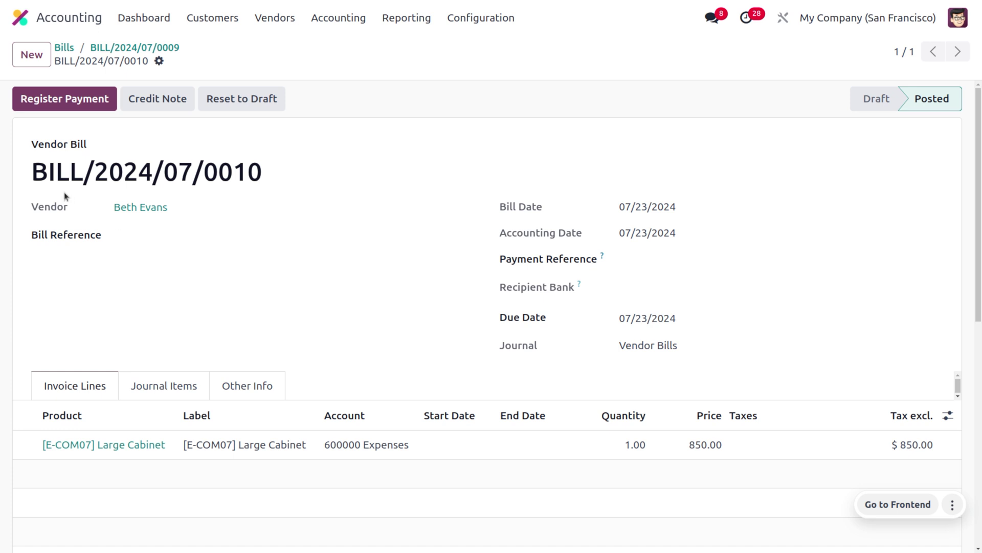
- Examine the journal items of the replacement bill and of the vendor credit note reversing the original Large Cabinet bill
click(157, 390)
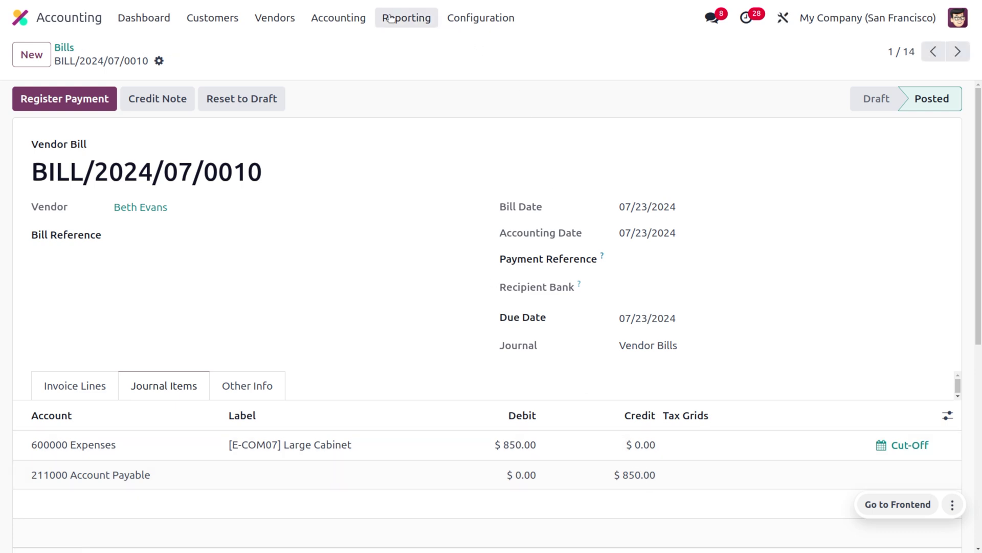
click(340, 17)
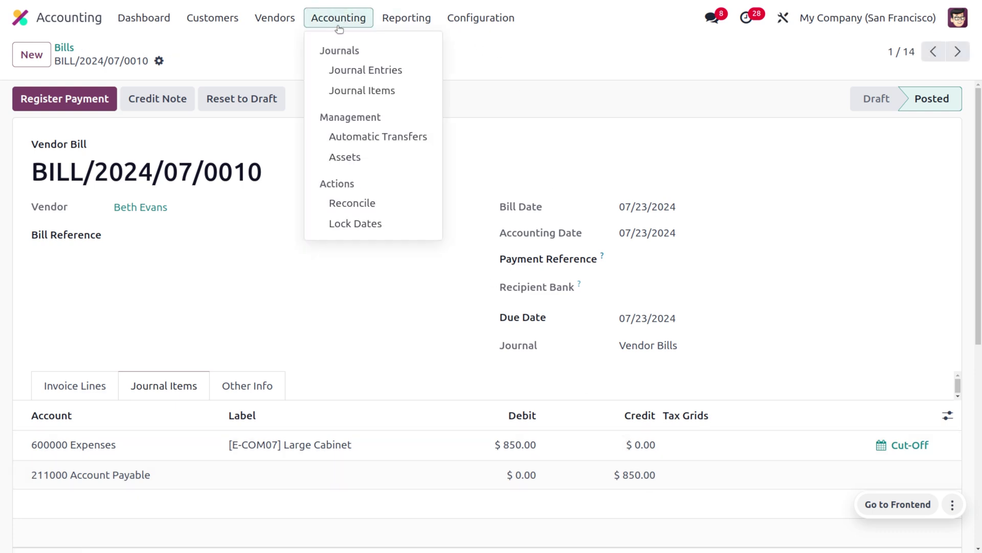
click(353, 70)
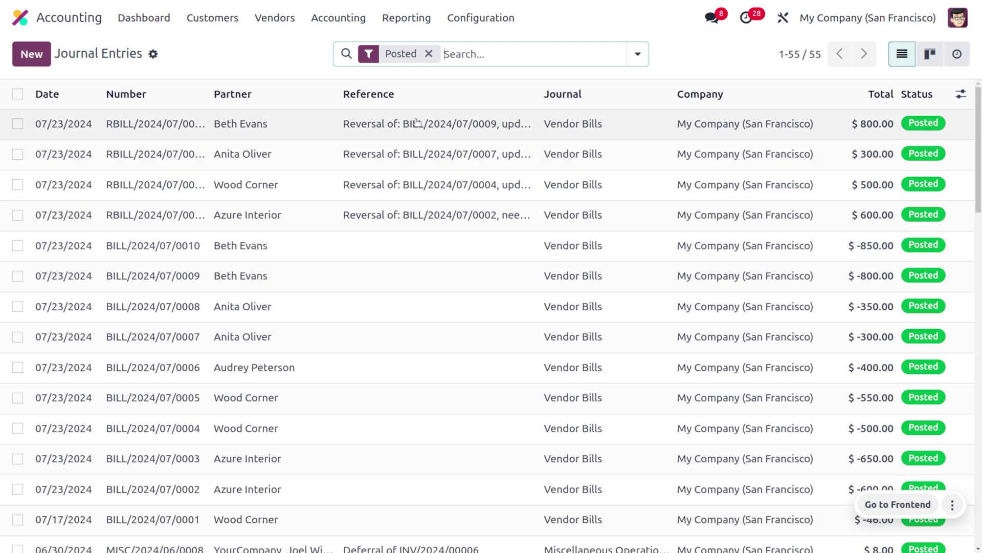
click(372, 131)
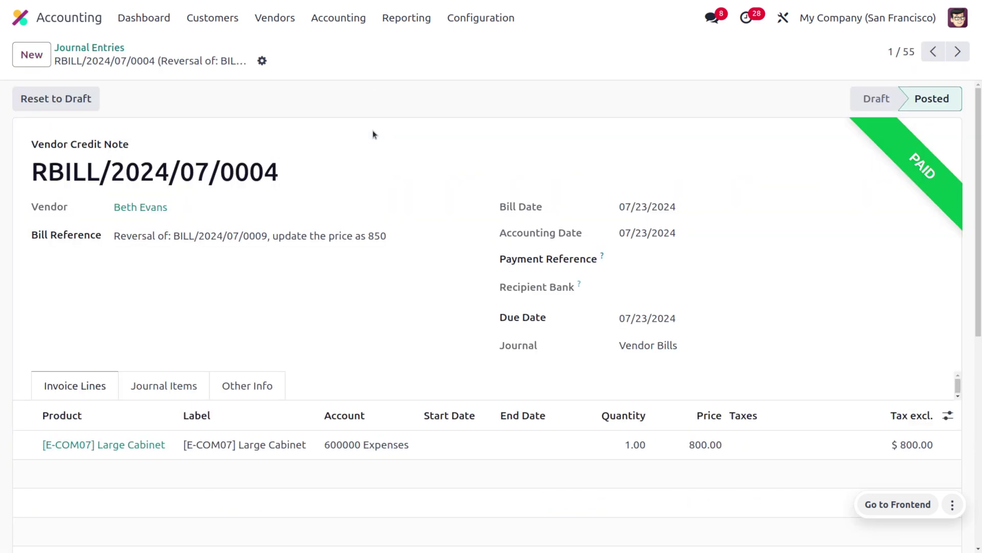
click(175, 397)
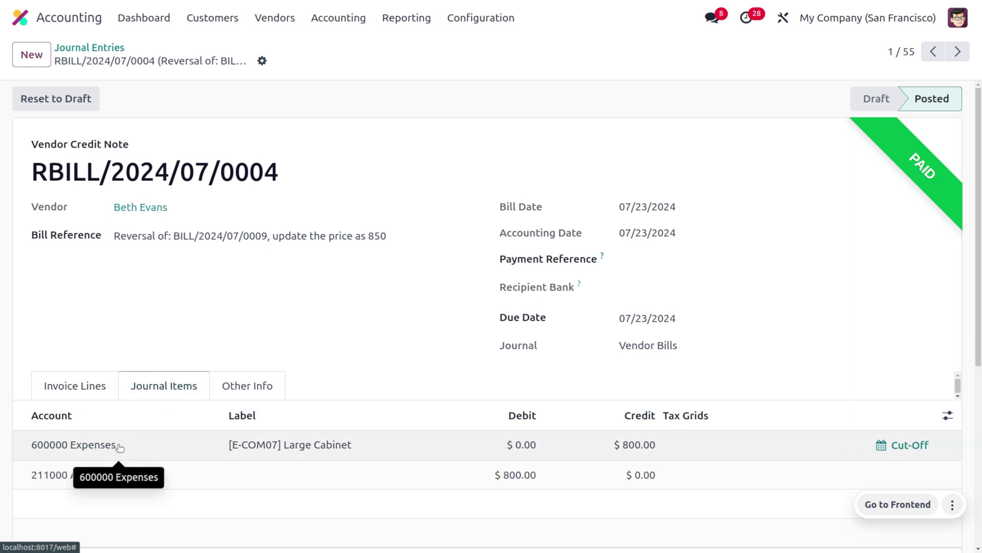
click(637, 444)
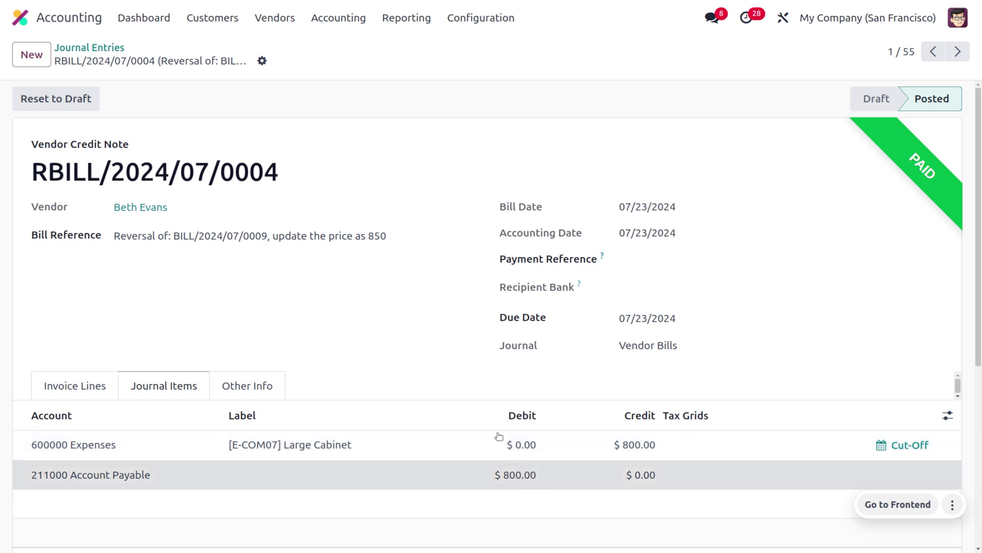
- Open the General Ledger report, clear its Vendor Bills journal filter, and examine the Account Payable entries for the Large Cabinet bills and their reversal
click(402, 19)
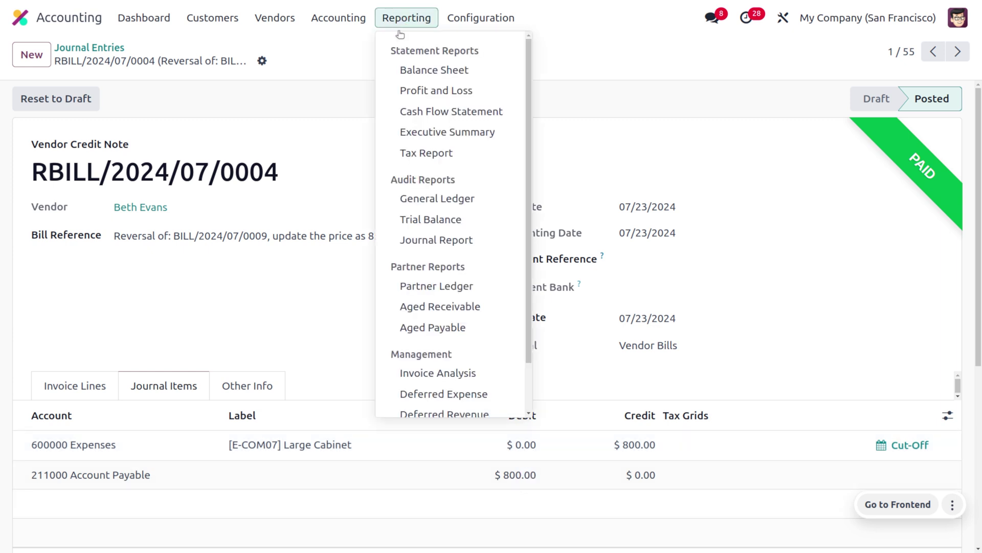
click(438, 198)
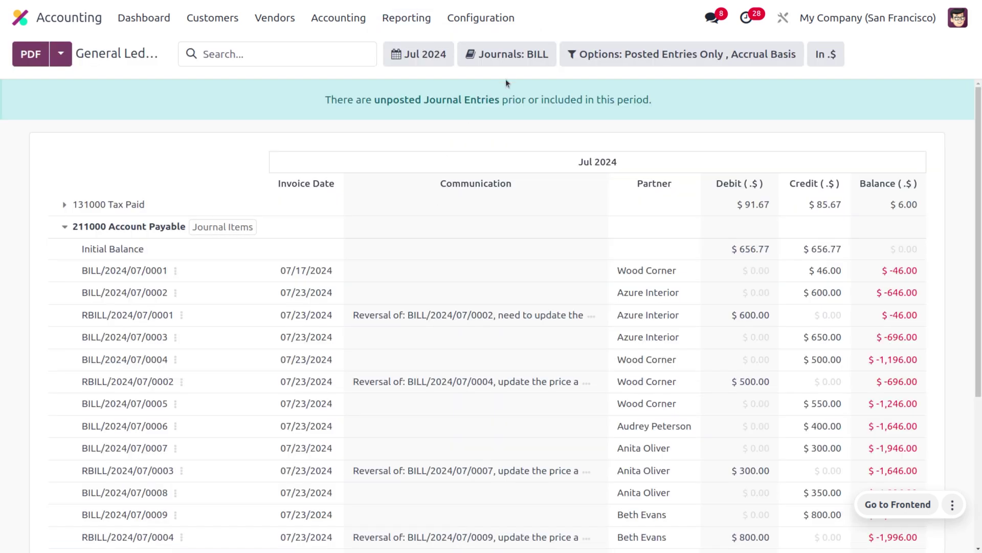
click(517, 55)
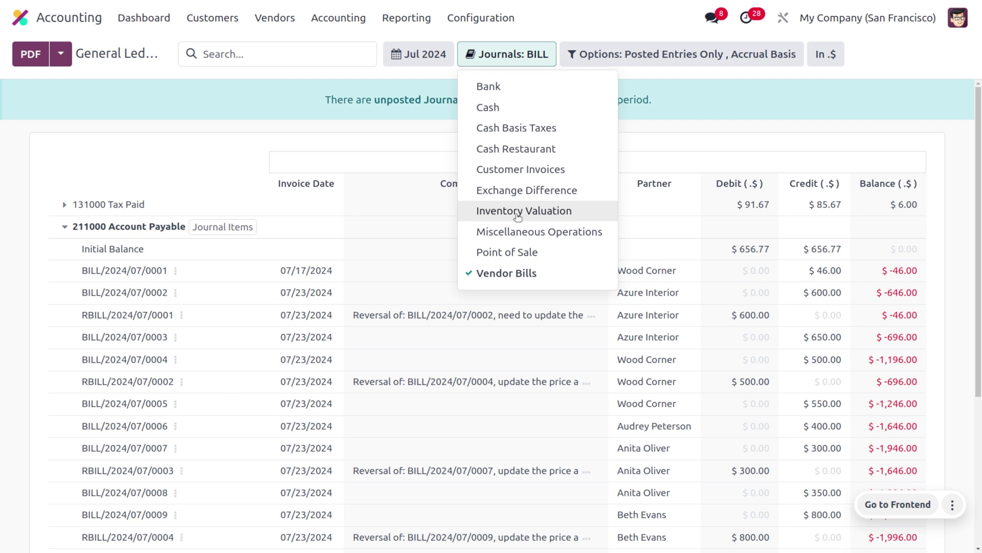
click(523, 269)
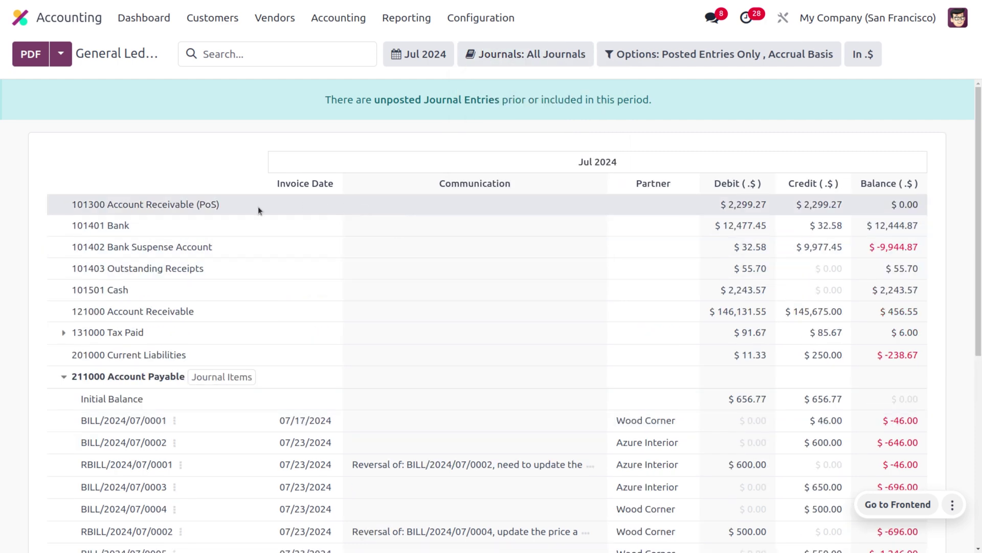
scroll(398, 398, down, 3)
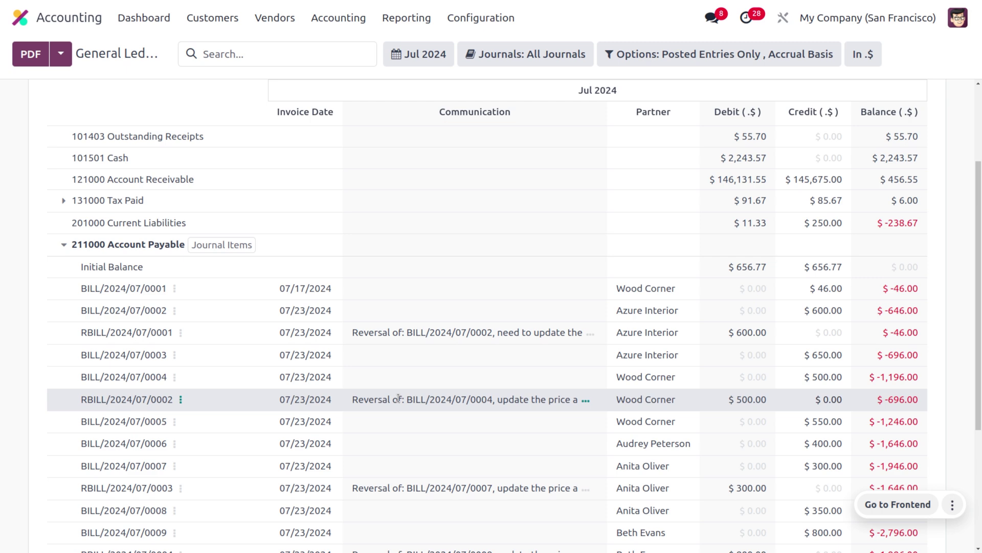
scroll(398, 397, down, 3)
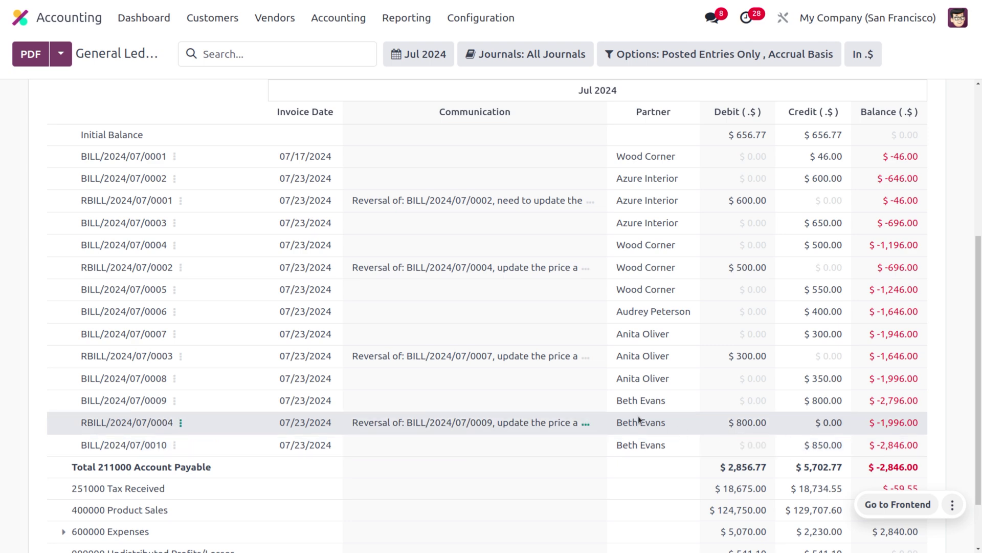
scroll(637, 415, up, 3)
scroll(638, 415, up, 2)
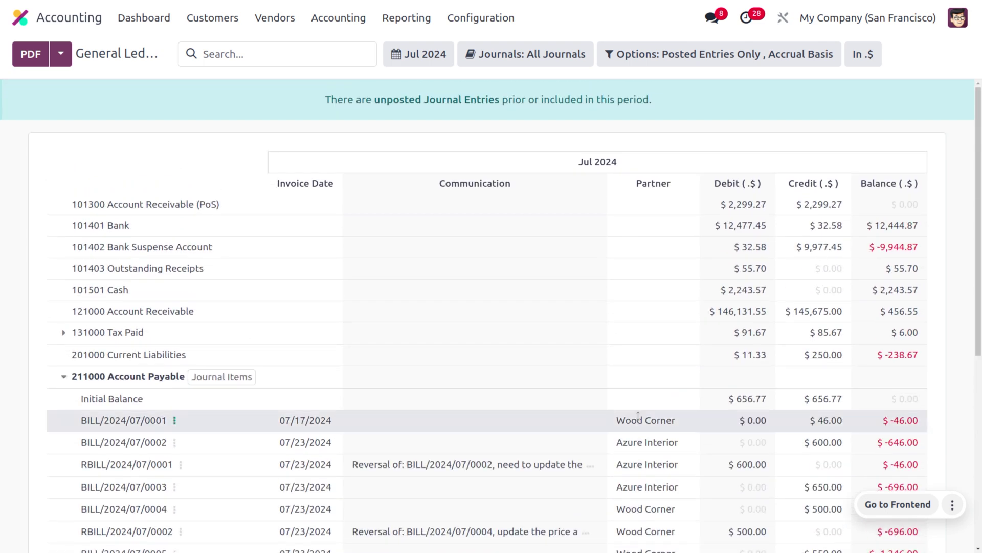